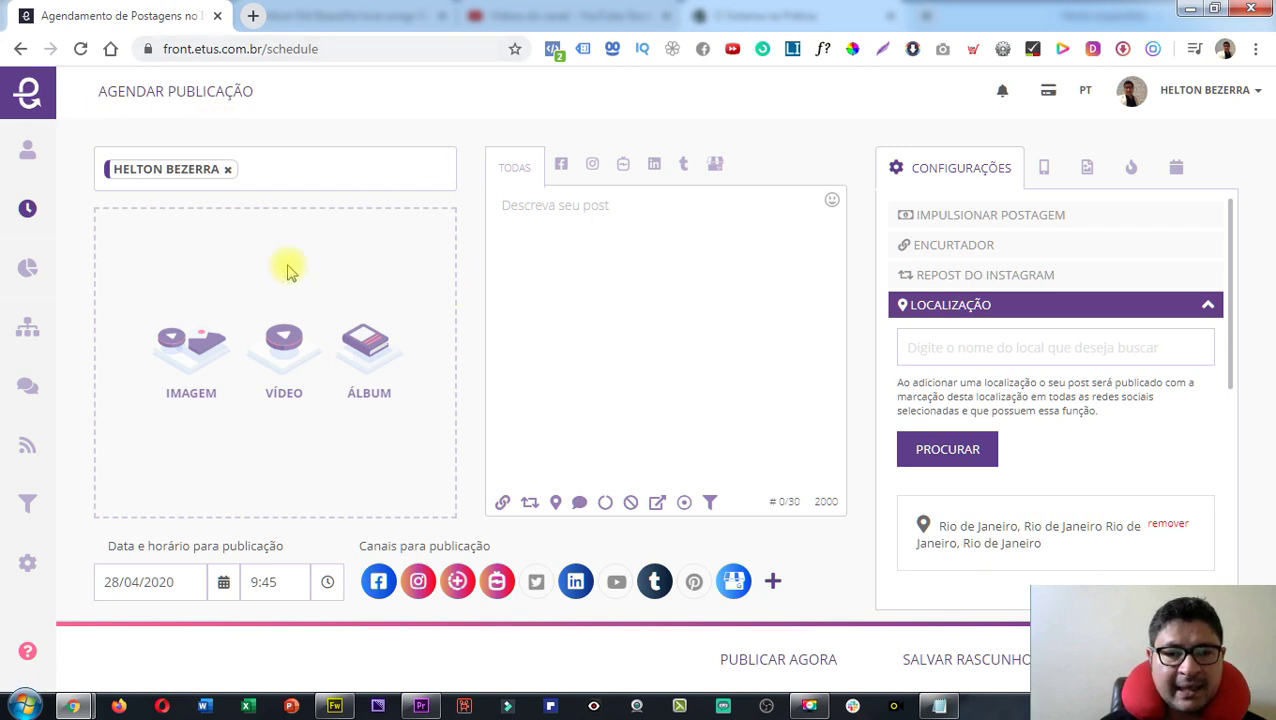
Start a new scheduled publication and add the JPEG image "quadcast gustiu" from the desktop as a feed post
mouse_move(43, 214)
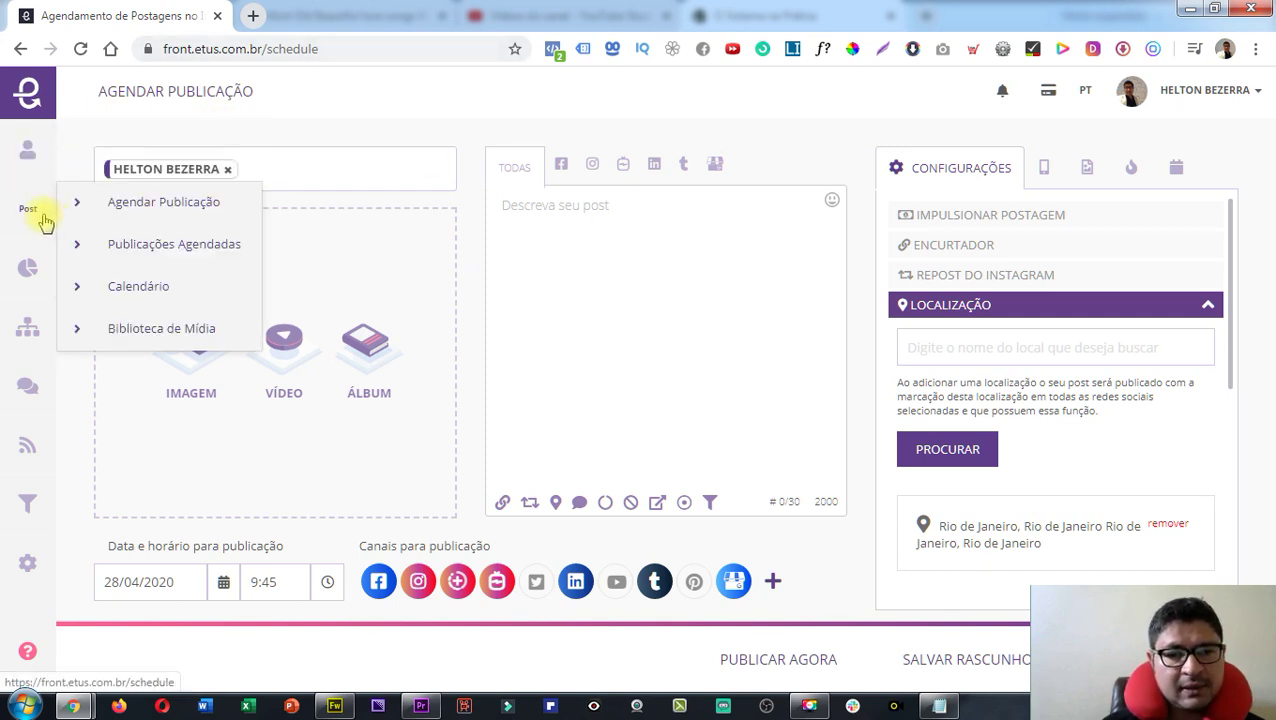
click(130, 205)
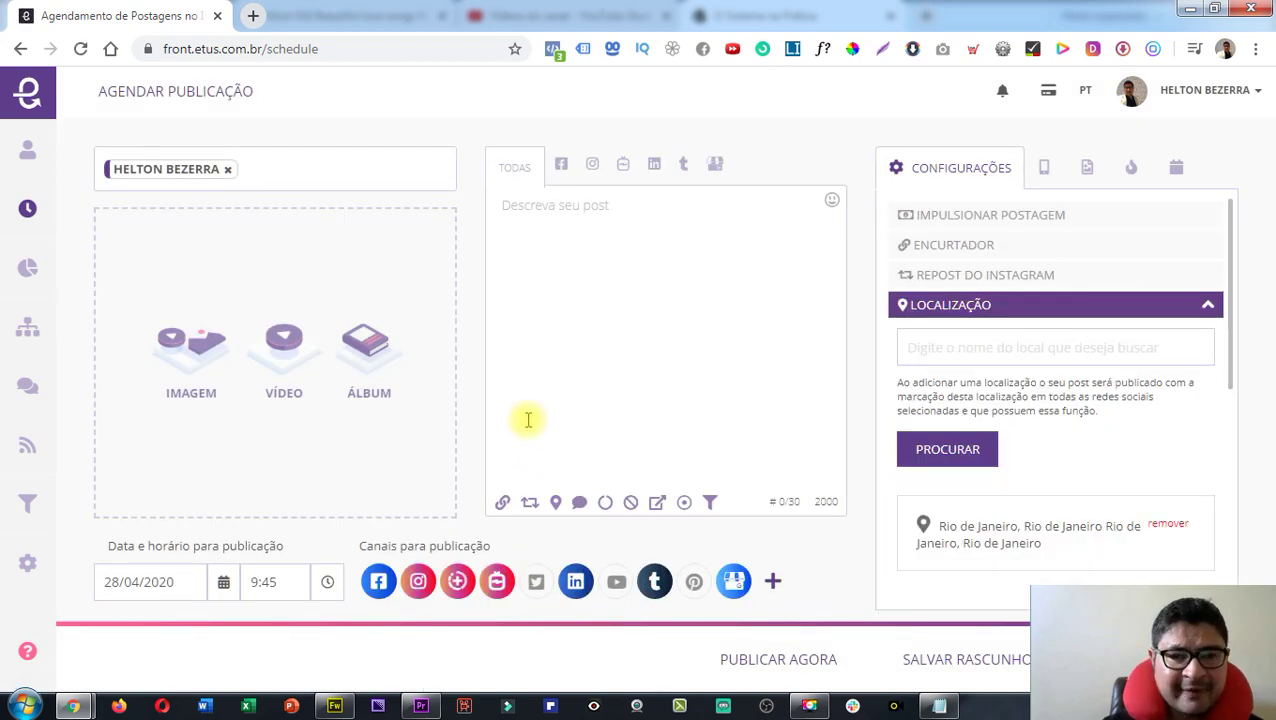
click(197, 371)
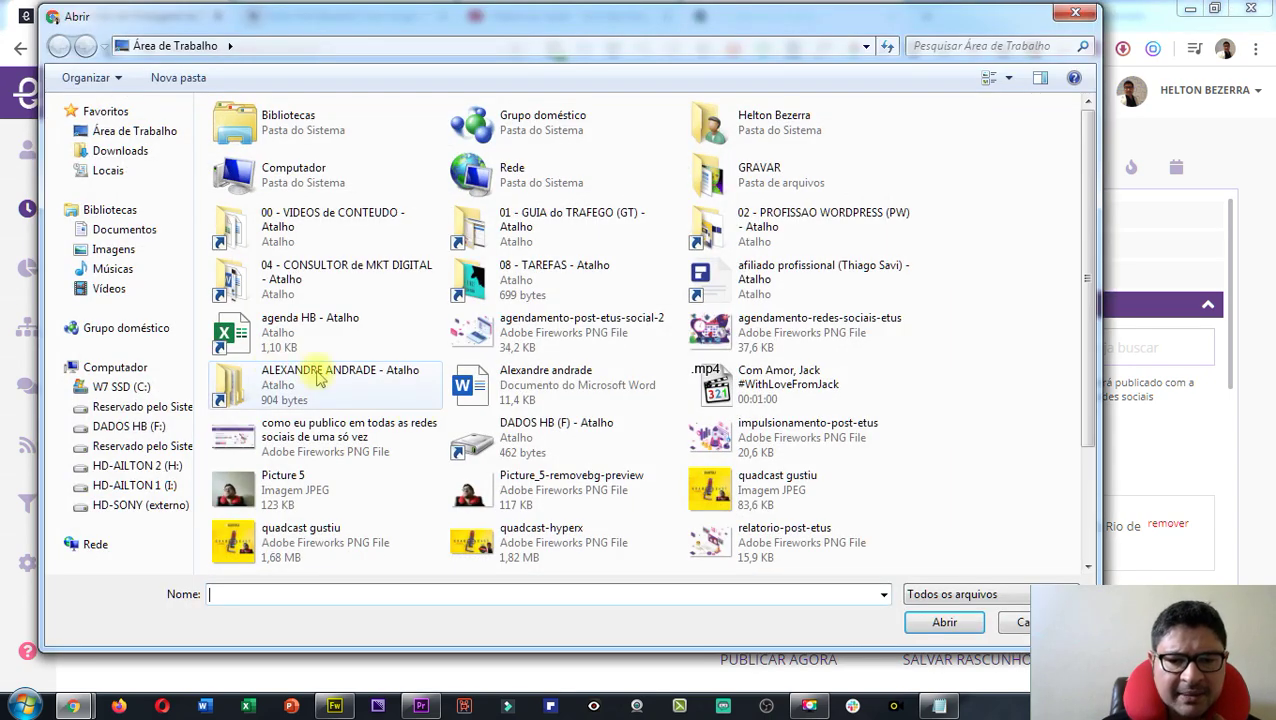
click(718, 489)
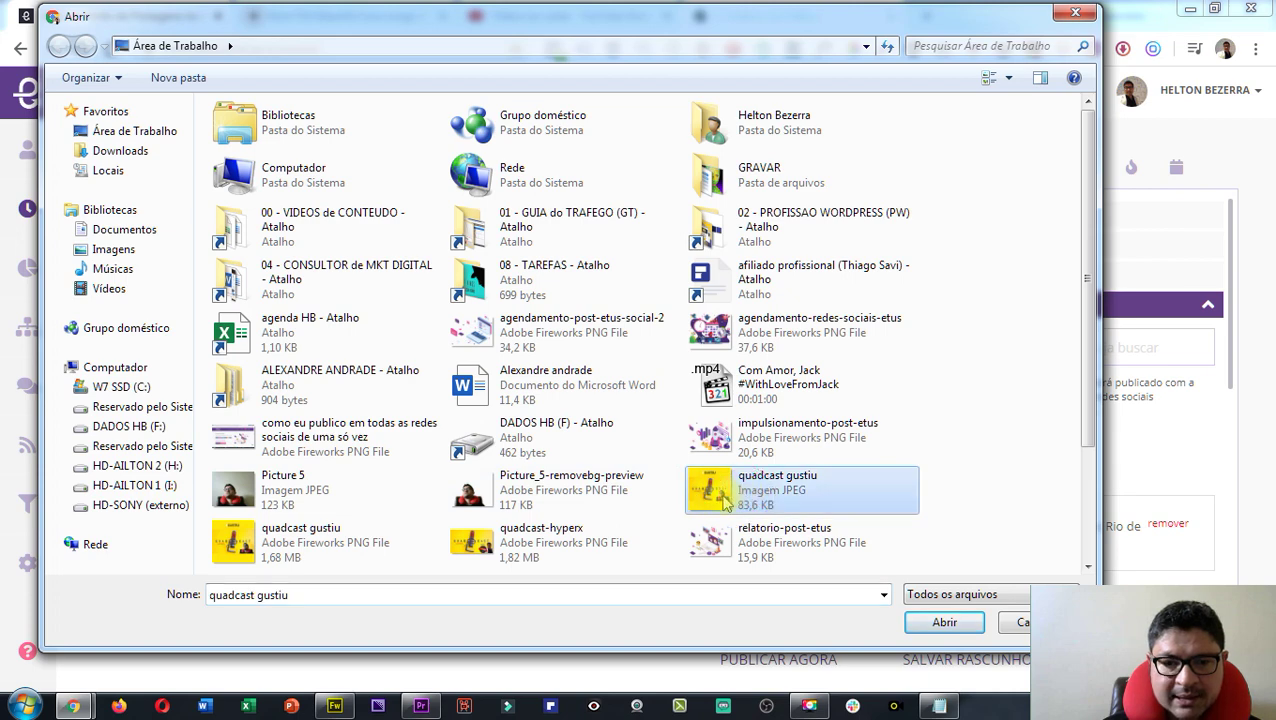
double_click(730, 488)
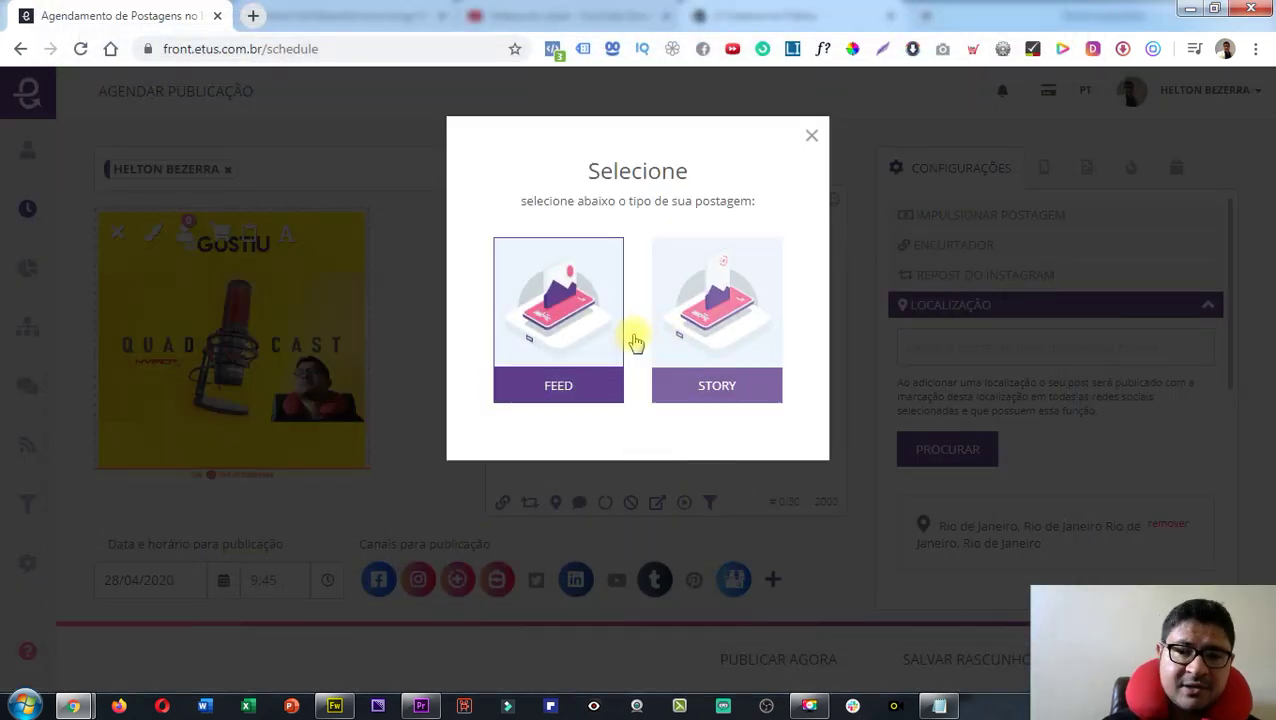
click(575, 342)
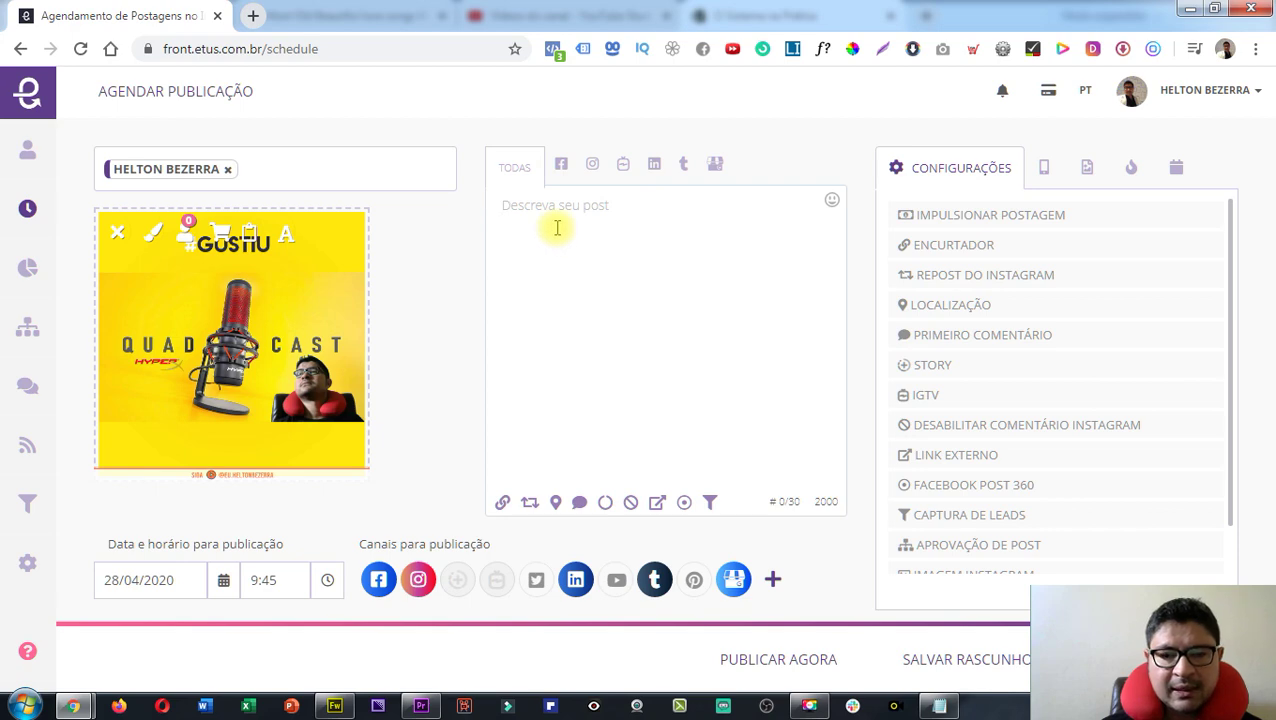
Copy the hashtags "#novoMIC #quadcast #hyperX #kingston #inLoveWithIt" from the other window into the description for all networks, leaving a blank line below
key(alt+Tab)
key(alt+Tab)
drag(456, 208, 208, 177)
key(ctrl+c)
key(alt+Tab)
key(ctrl+v)
key(Return)
key(Return)
text(dsjdsd)
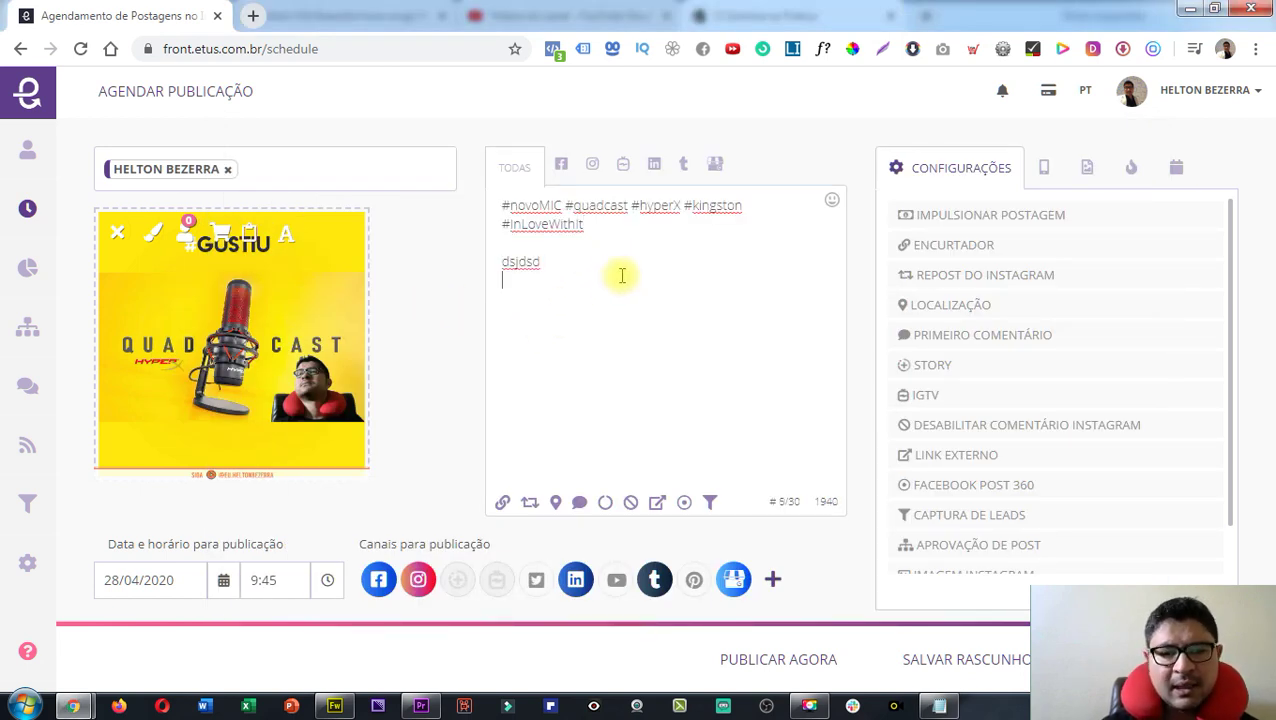
key(Return)
key(Return)
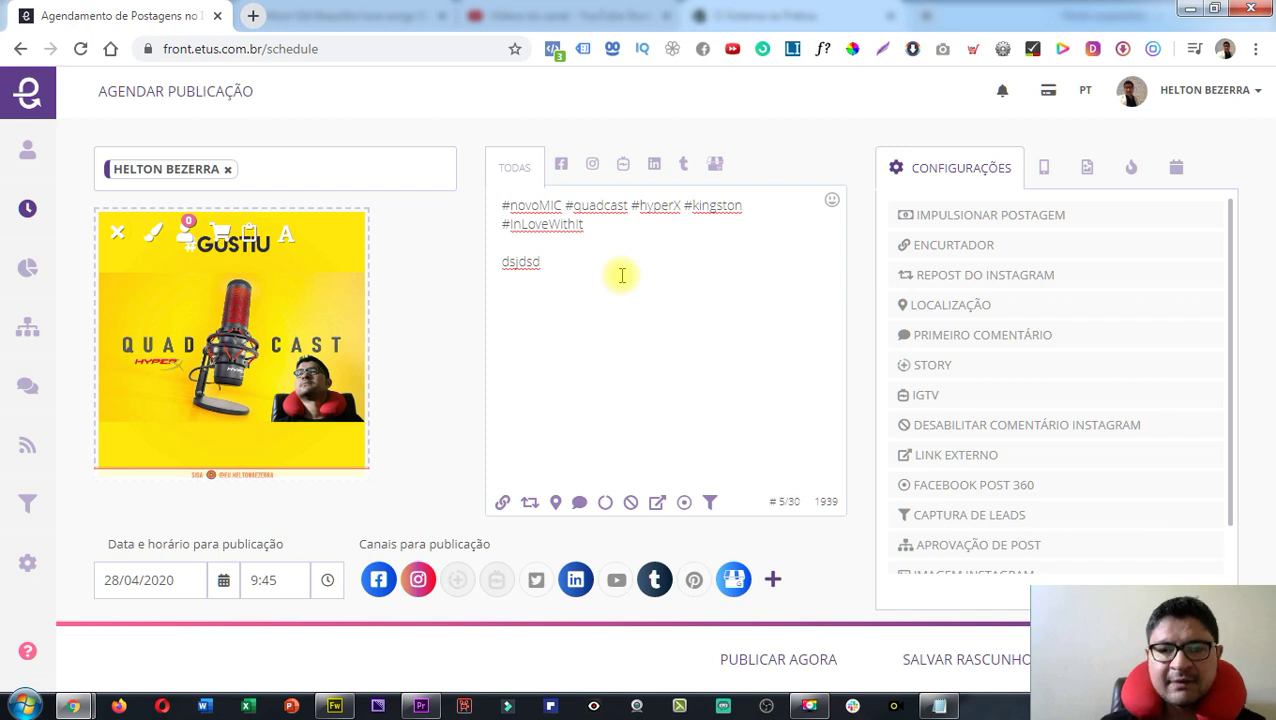
key(shift+Up)
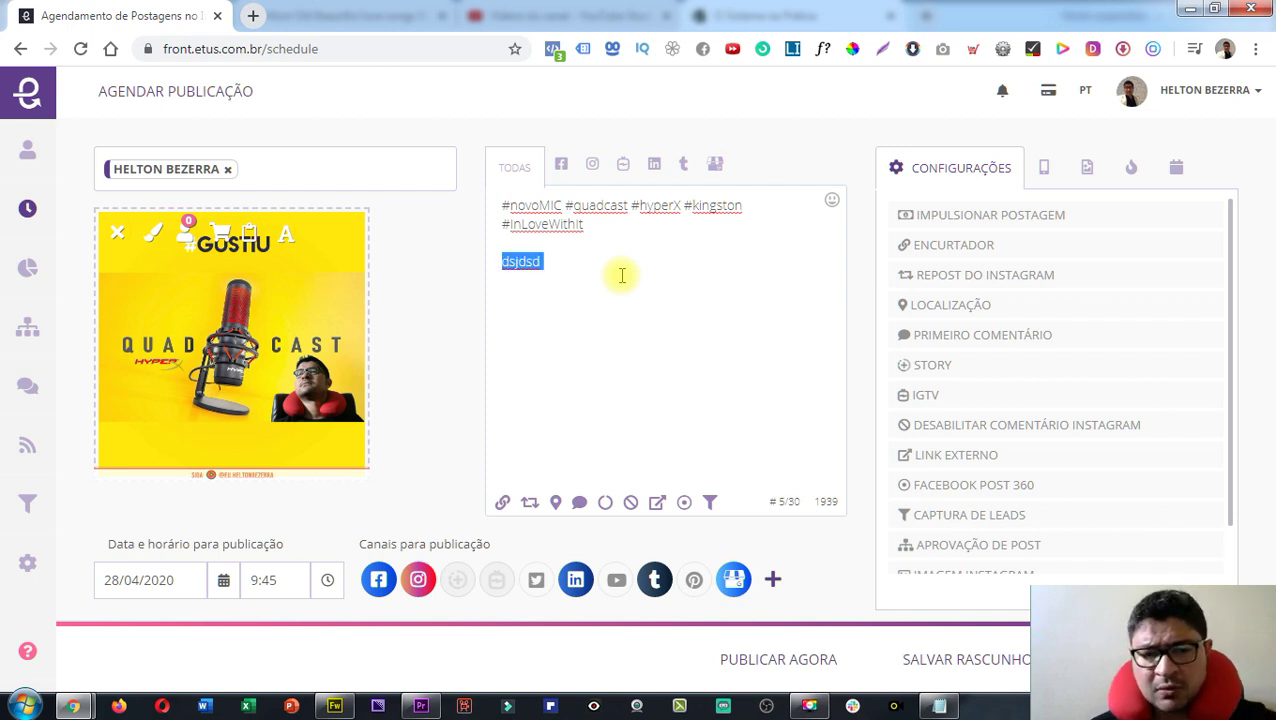
key(BackSpace)
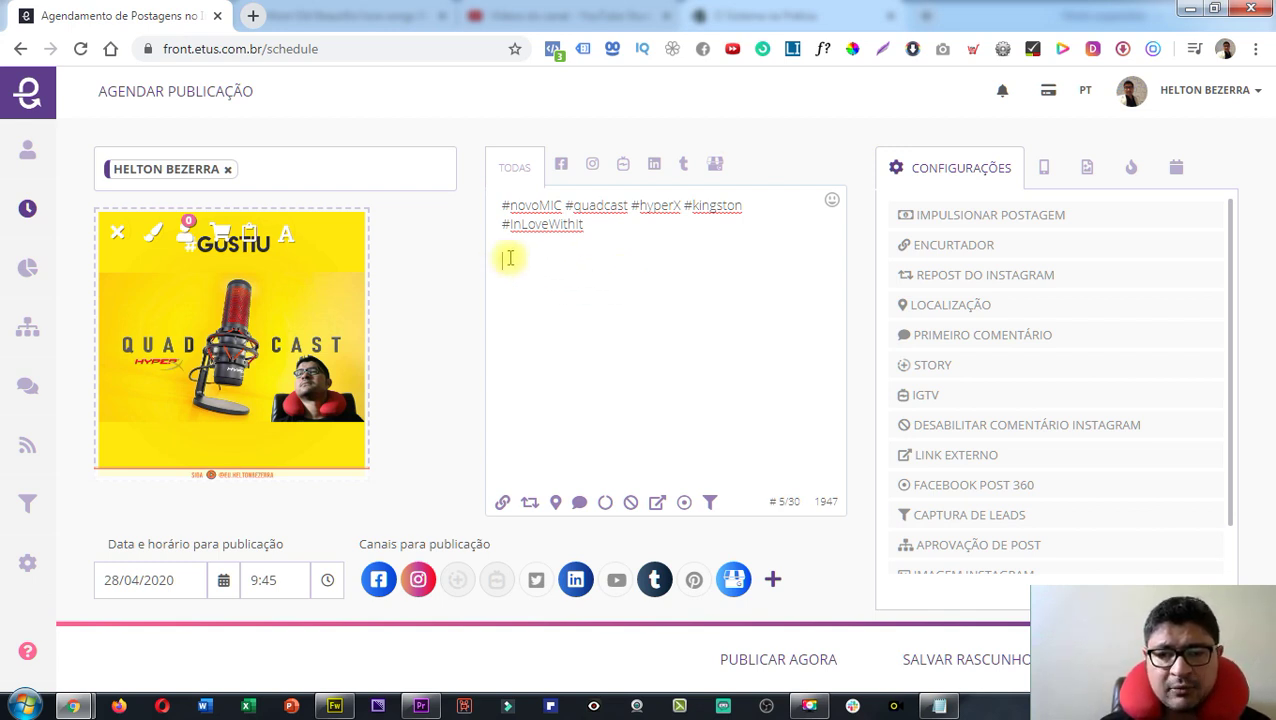
Review the separate description fields for each social network and the post's location setting
click(560, 167)
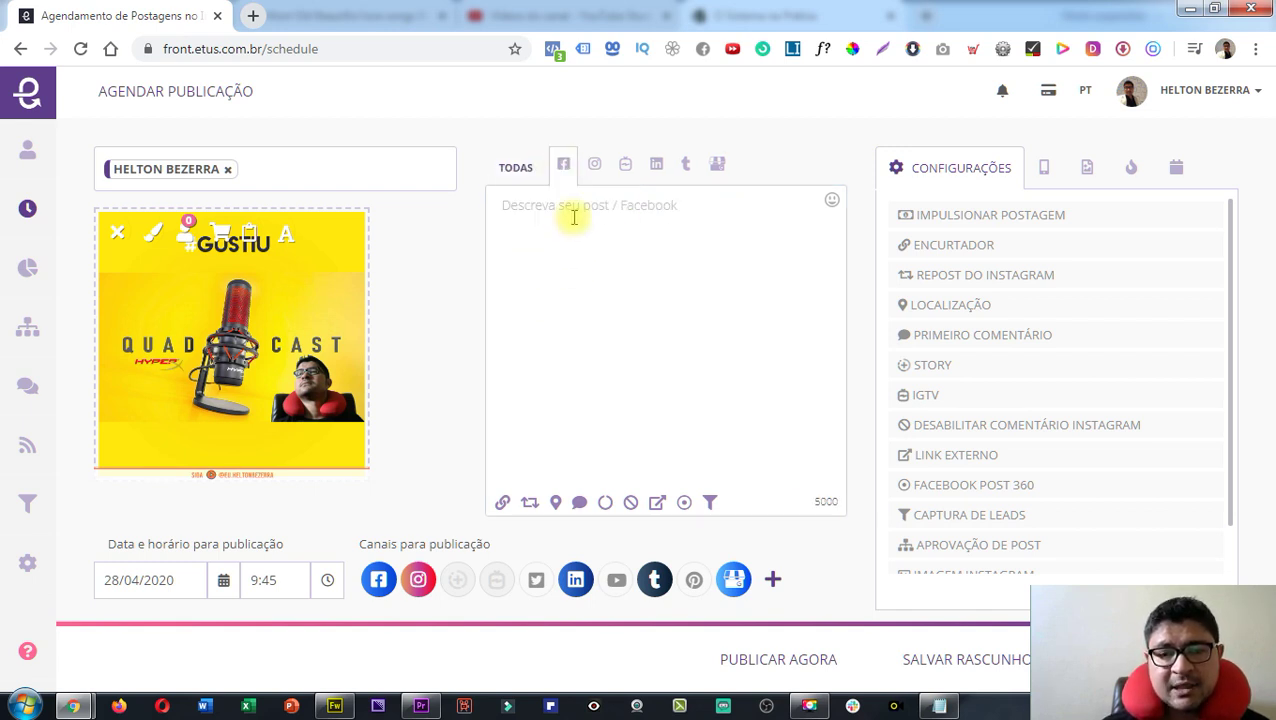
click(595, 168)
click(623, 170)
click(658, 165)
click(686, 165)
click(714, 165)
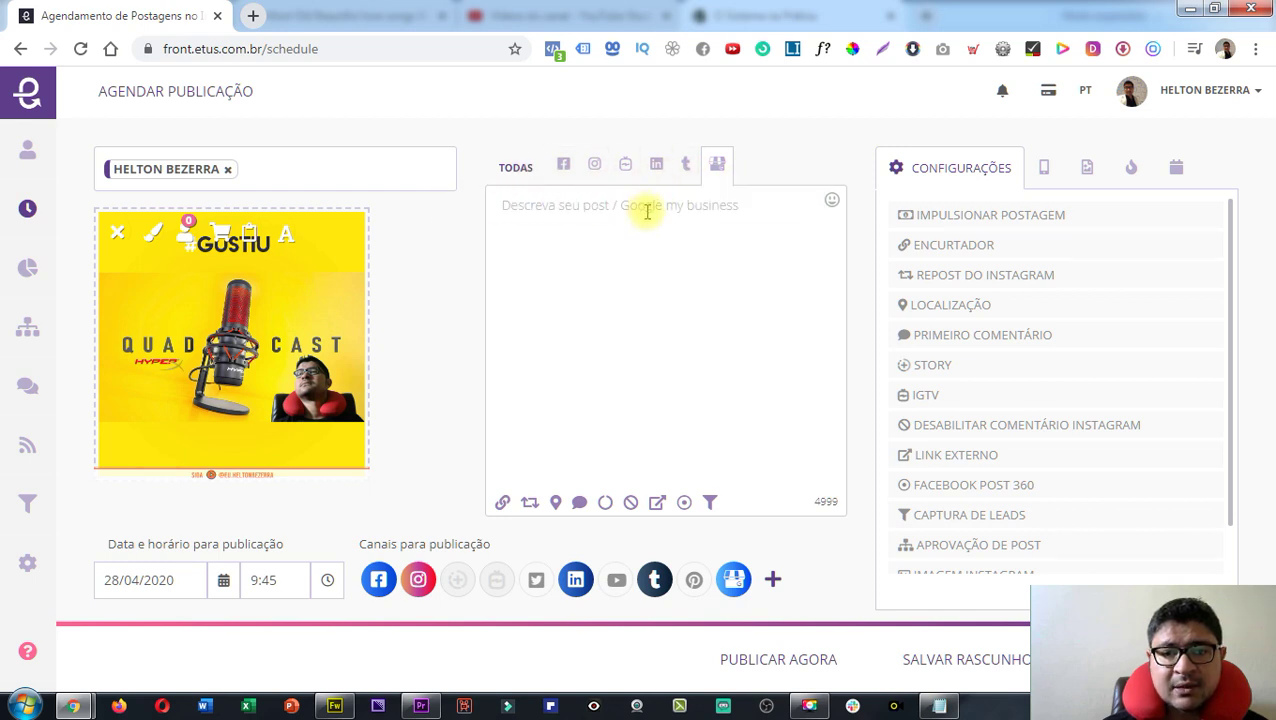
click(565, 165)
click(518, 169)
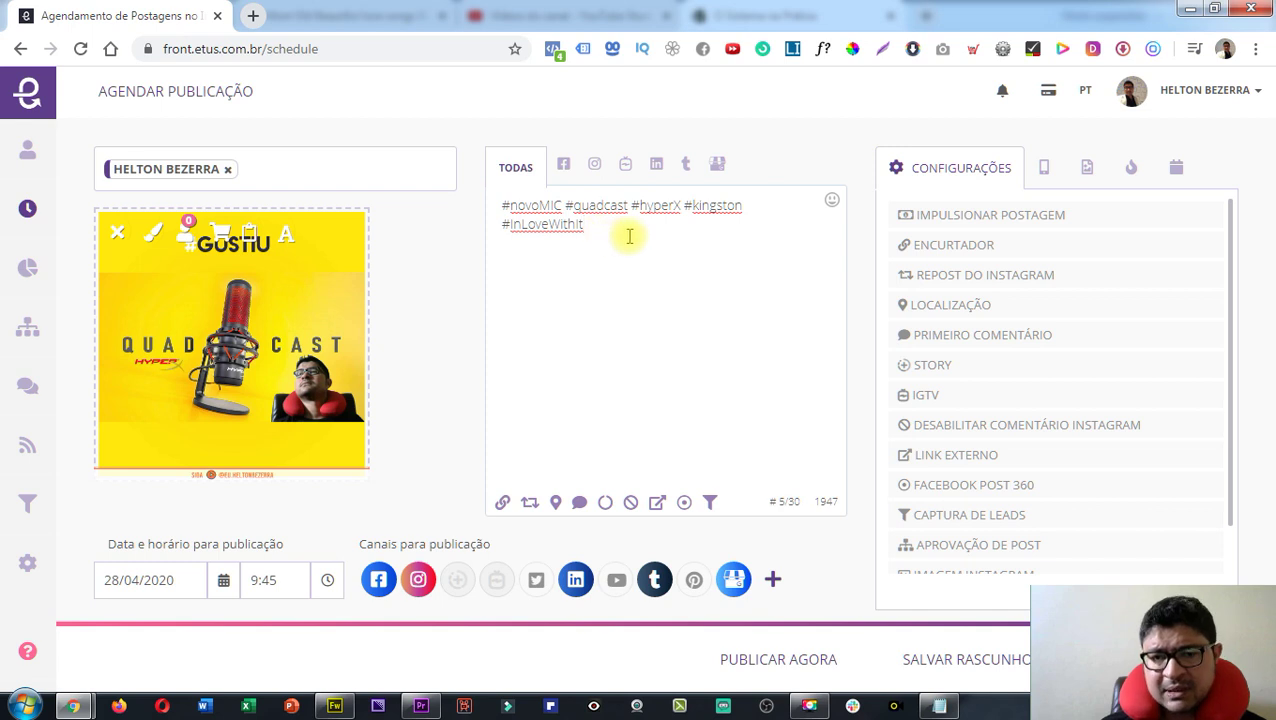
click(1010, 305)
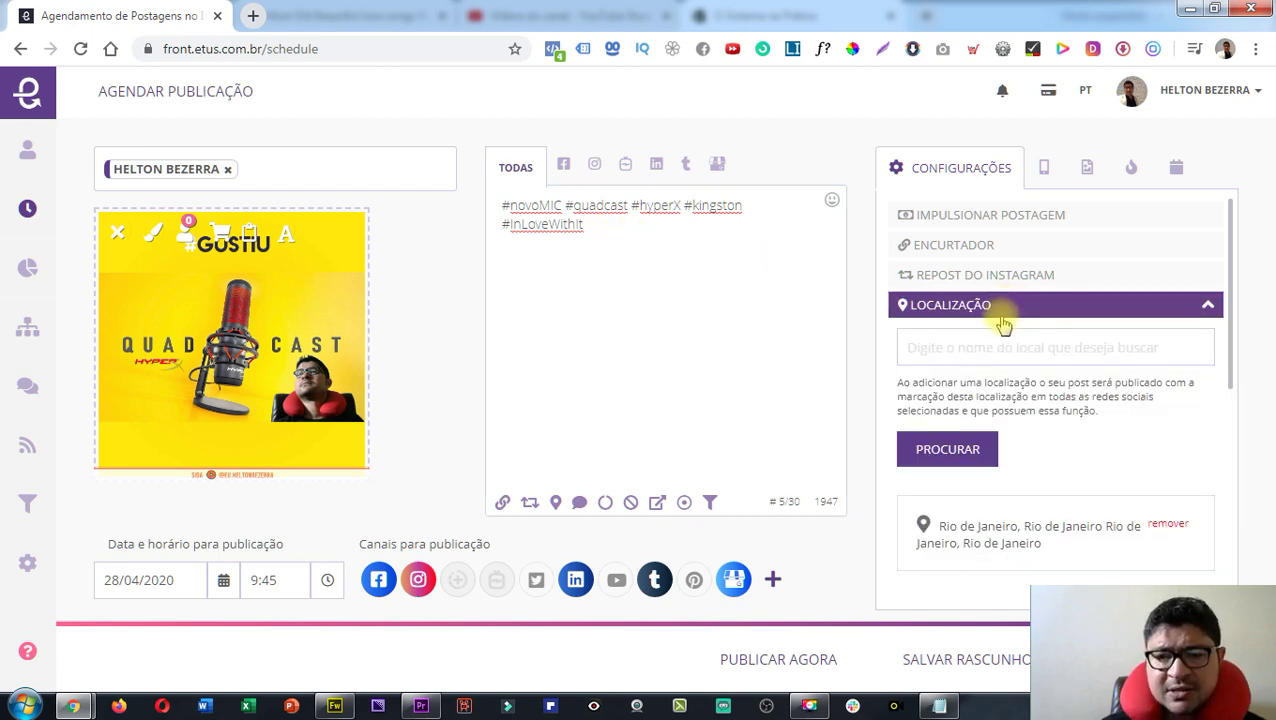
click(1190, 308)
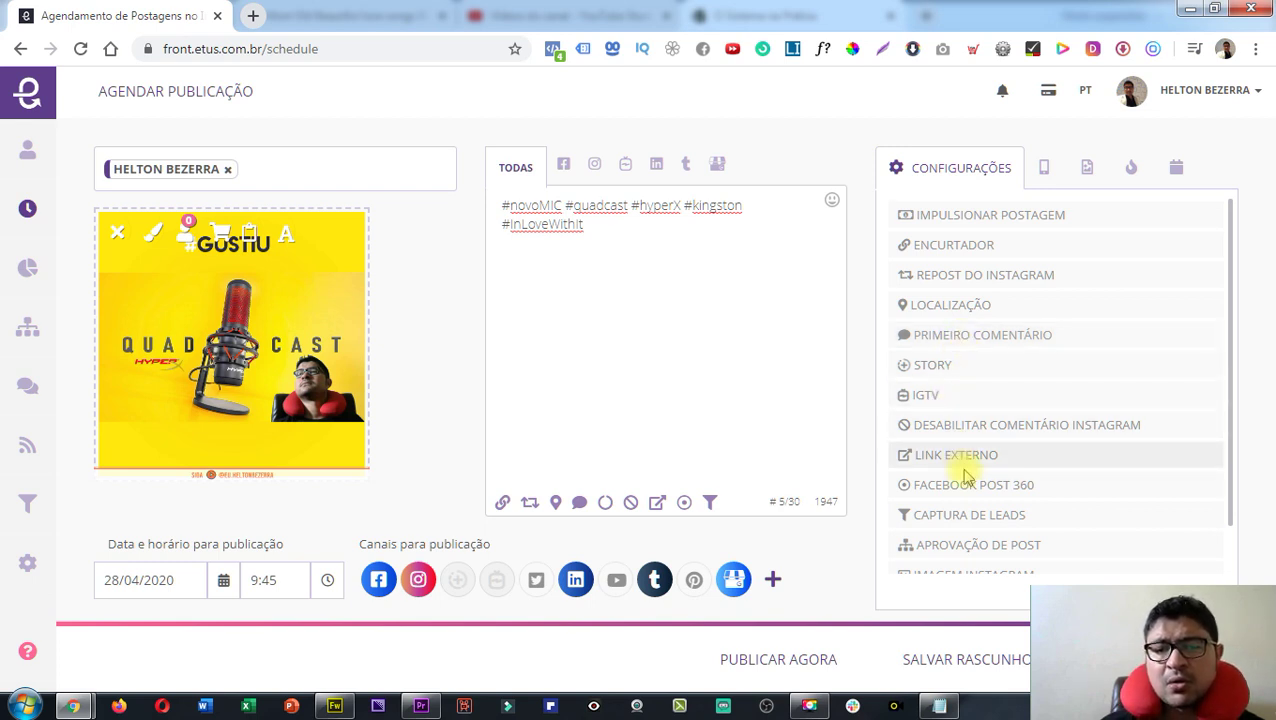
Set the optional button of the Google My Business post to Saiba Mais, leaving its link empty
scroll(960, 460, down, 1)
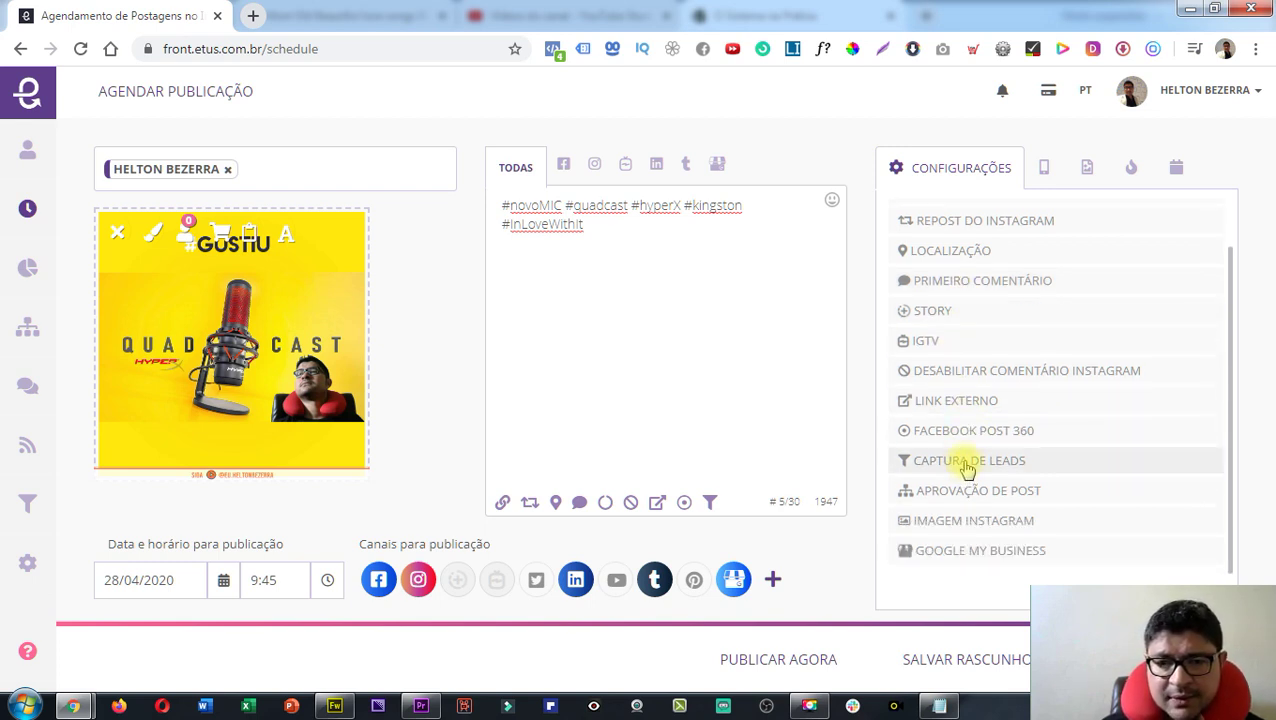
click(964, 540)
scroll(964, 535, down, 4)
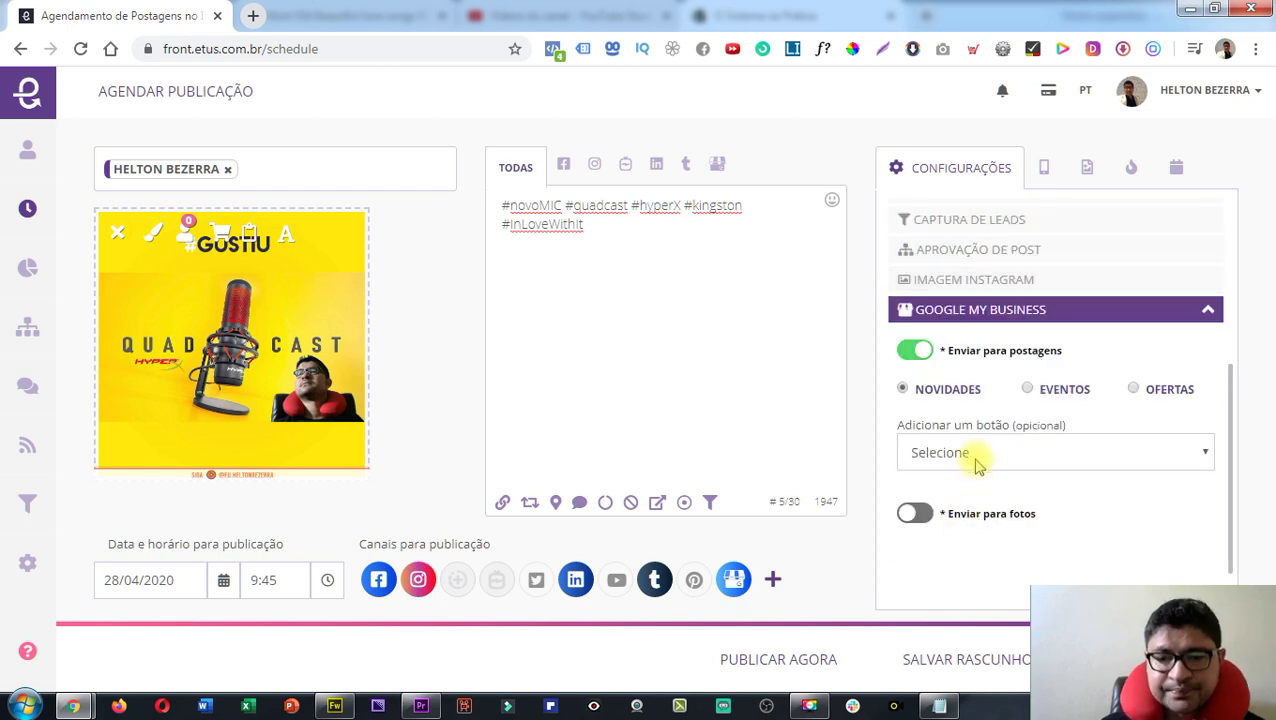
click(975, 458)
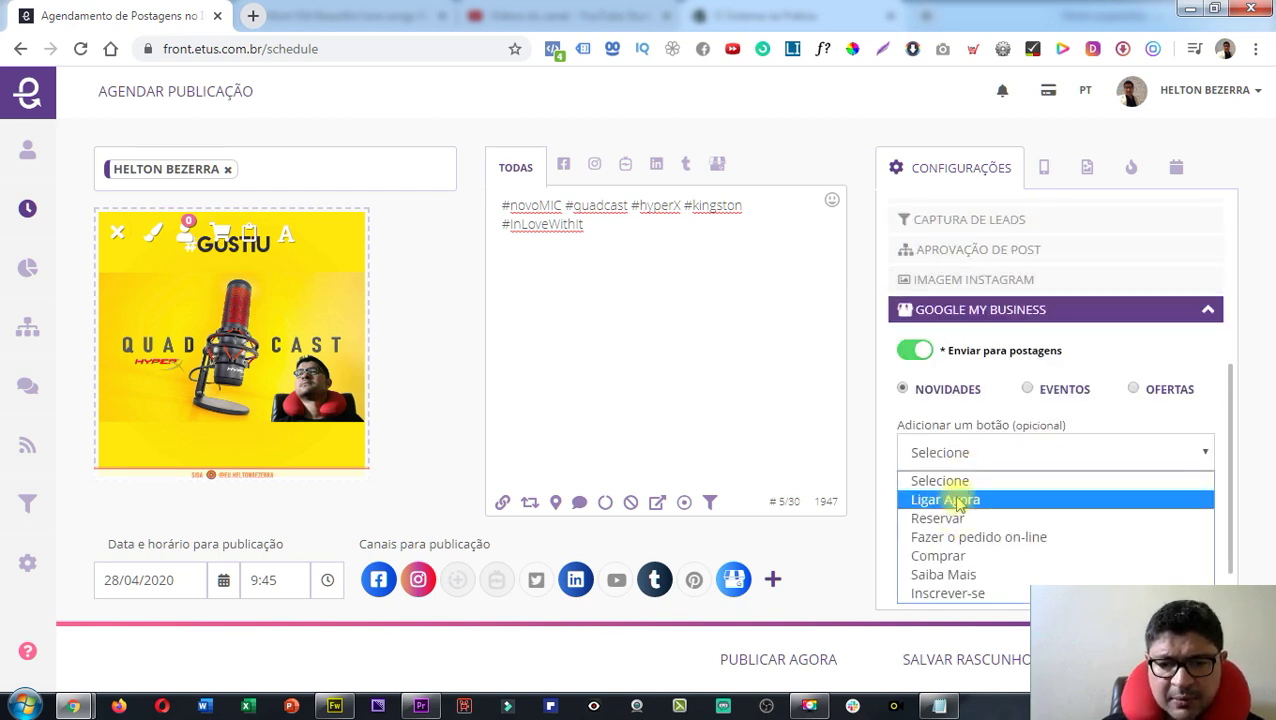
click(957, 573)
click(969, 532)
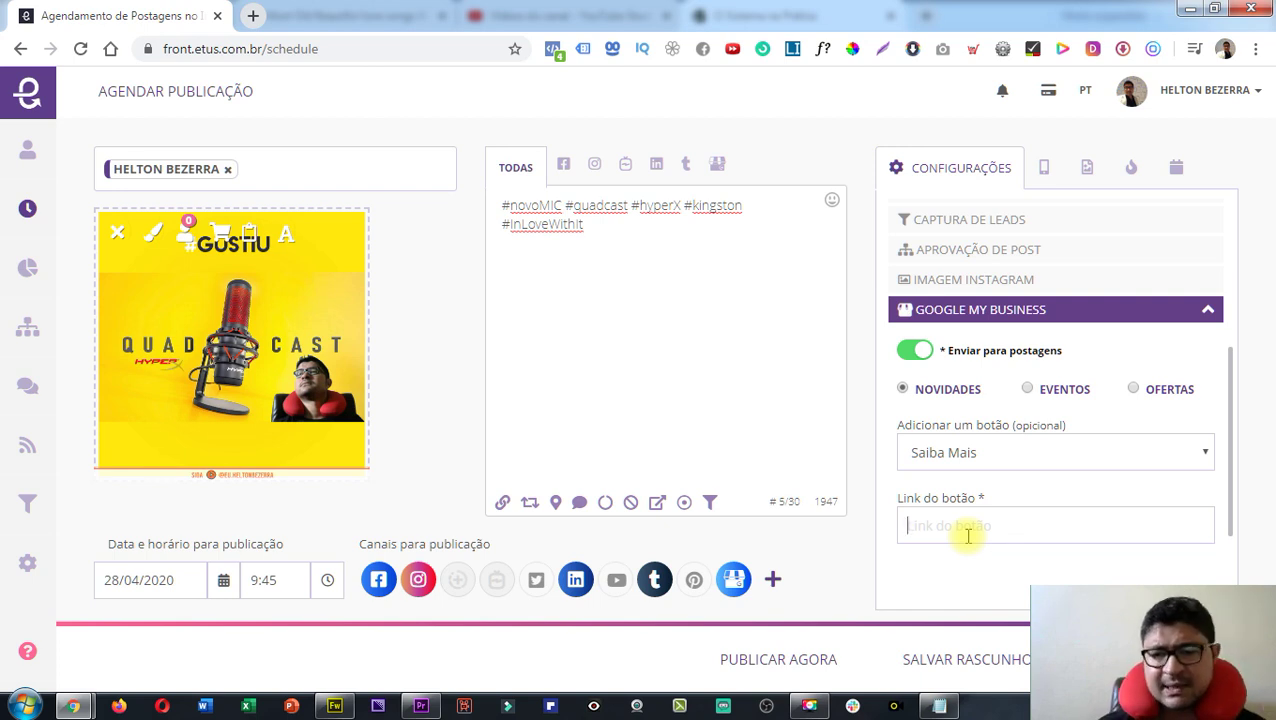
click(1200, 312)
click(752, 360)
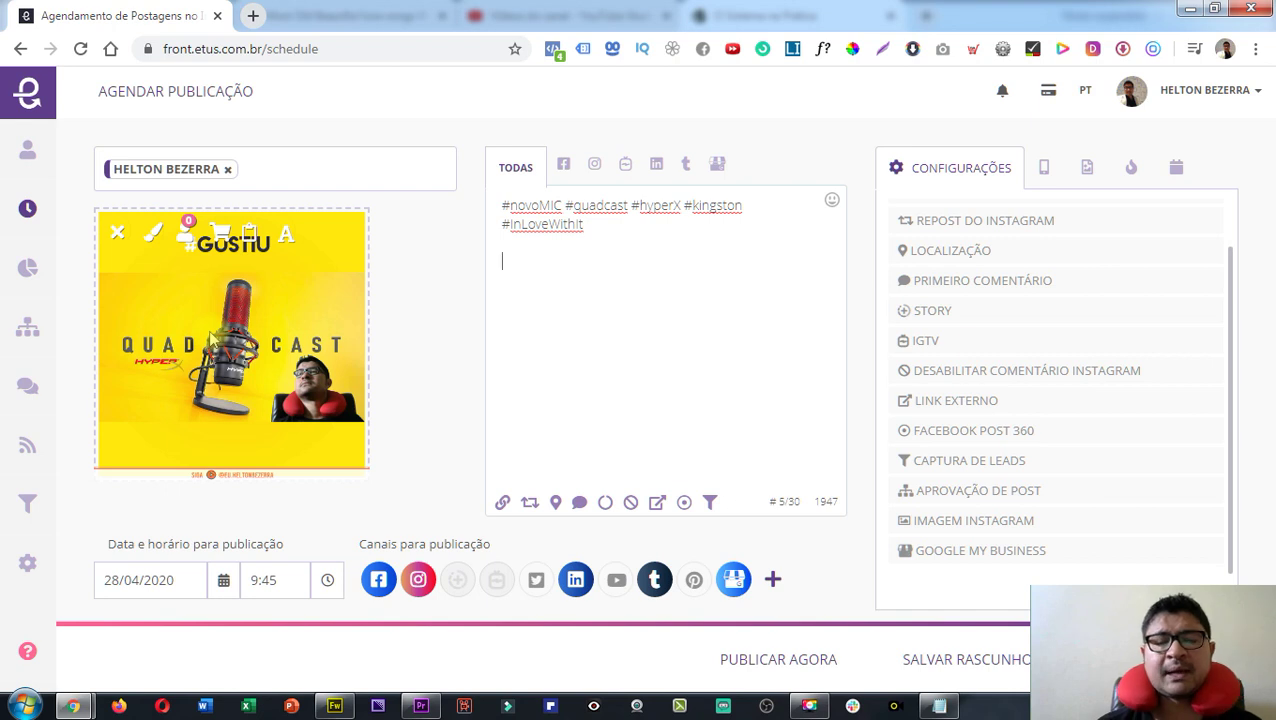
drag(600, 234, 492, 199)
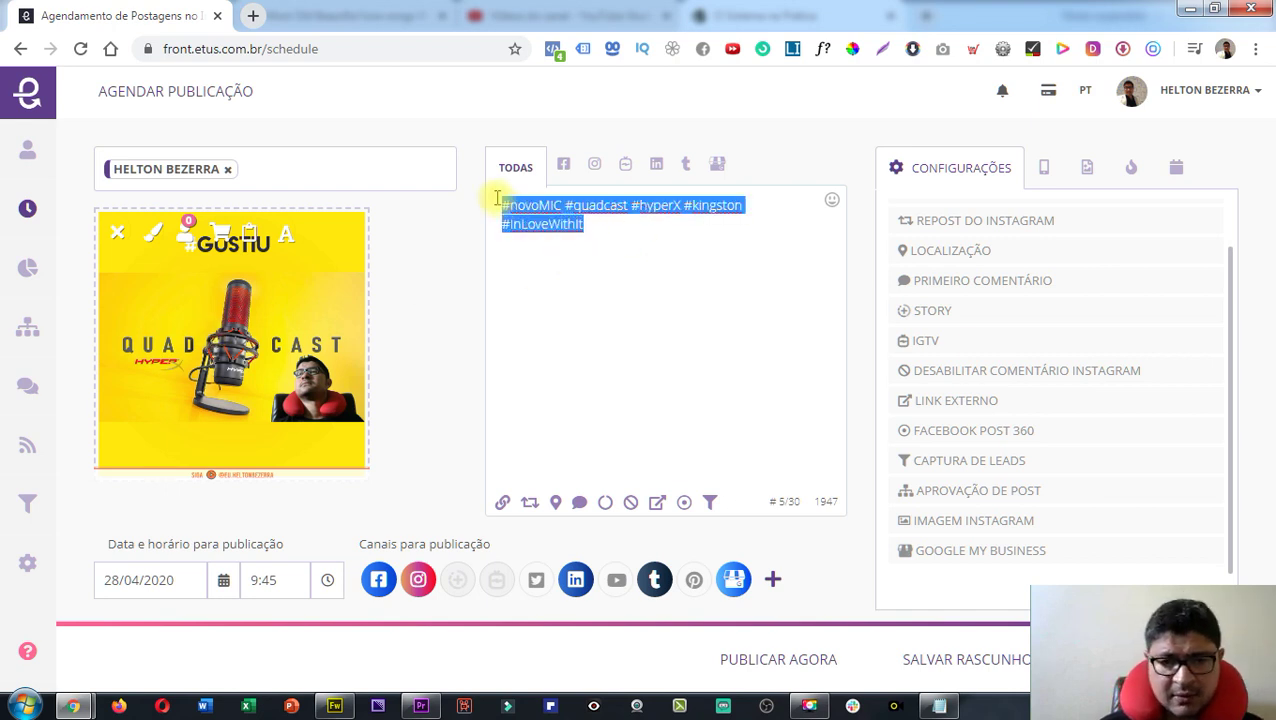
click(580, 260)
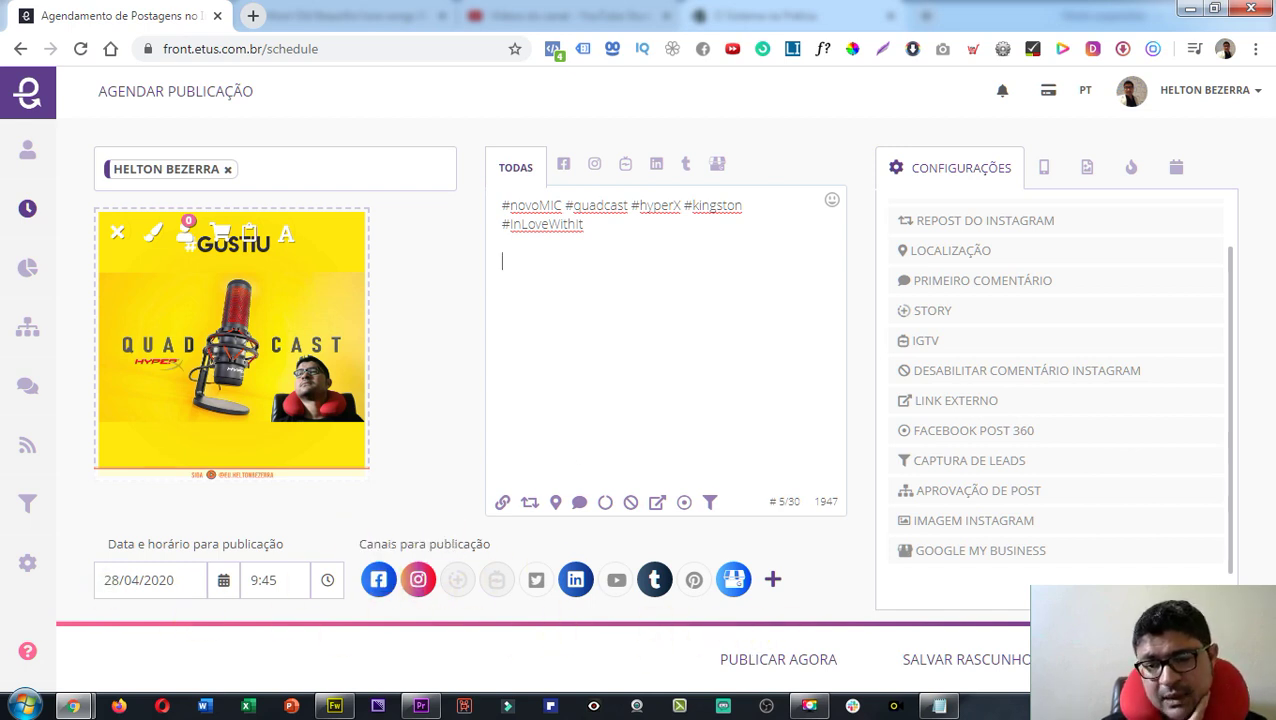
Check the computer's current date and time and set the publication time to 12:45
click(1240, 706)
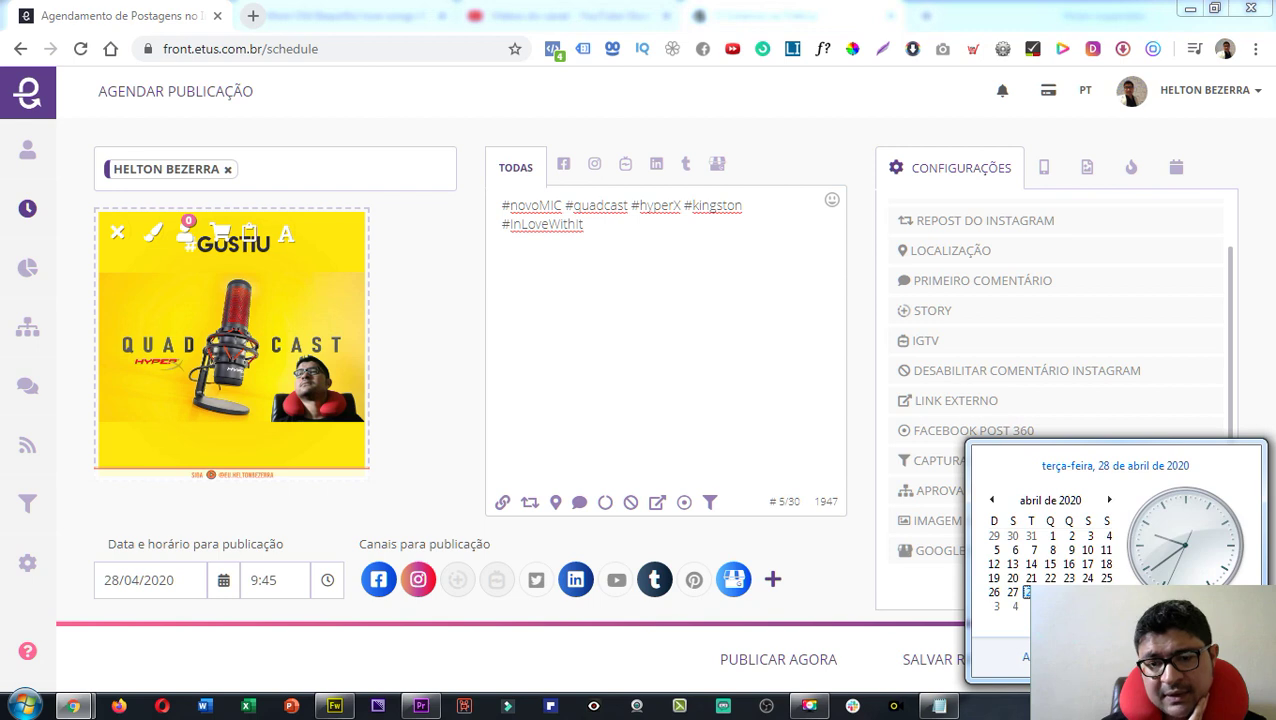
click(475, 635)
click(262, 580)
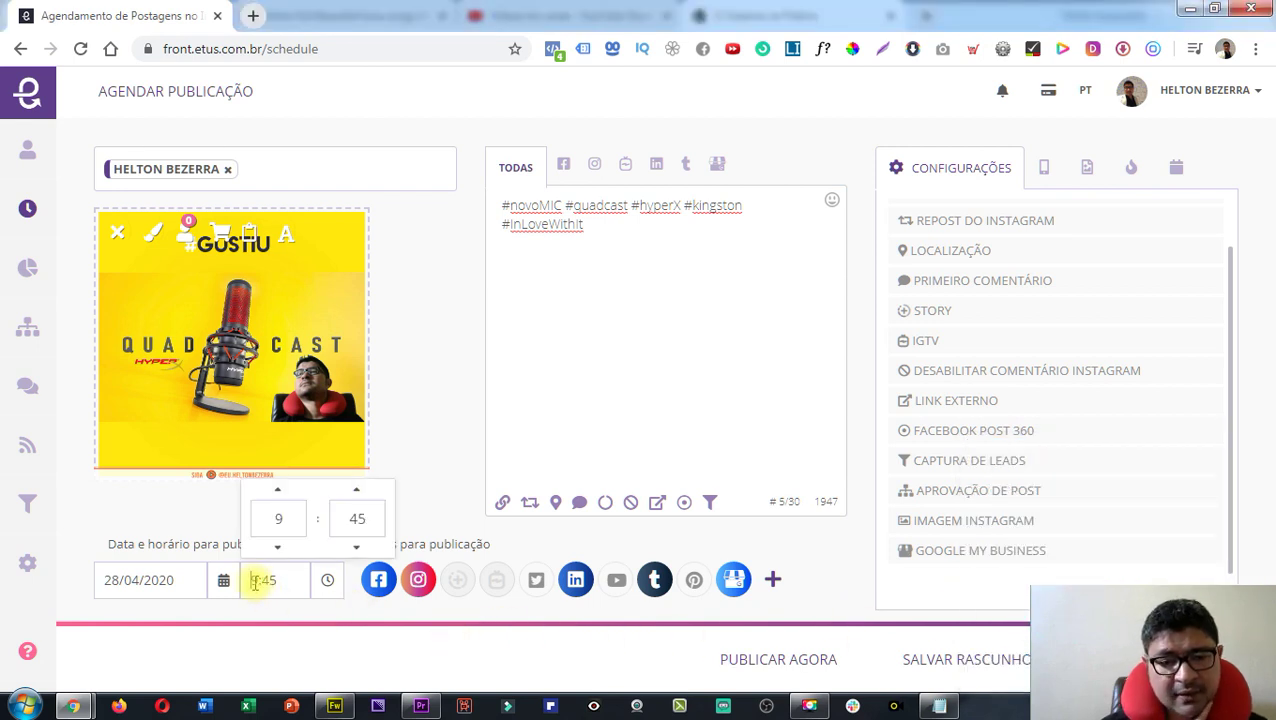
click(278, 489)
click(279, 489)
click(280, 489)
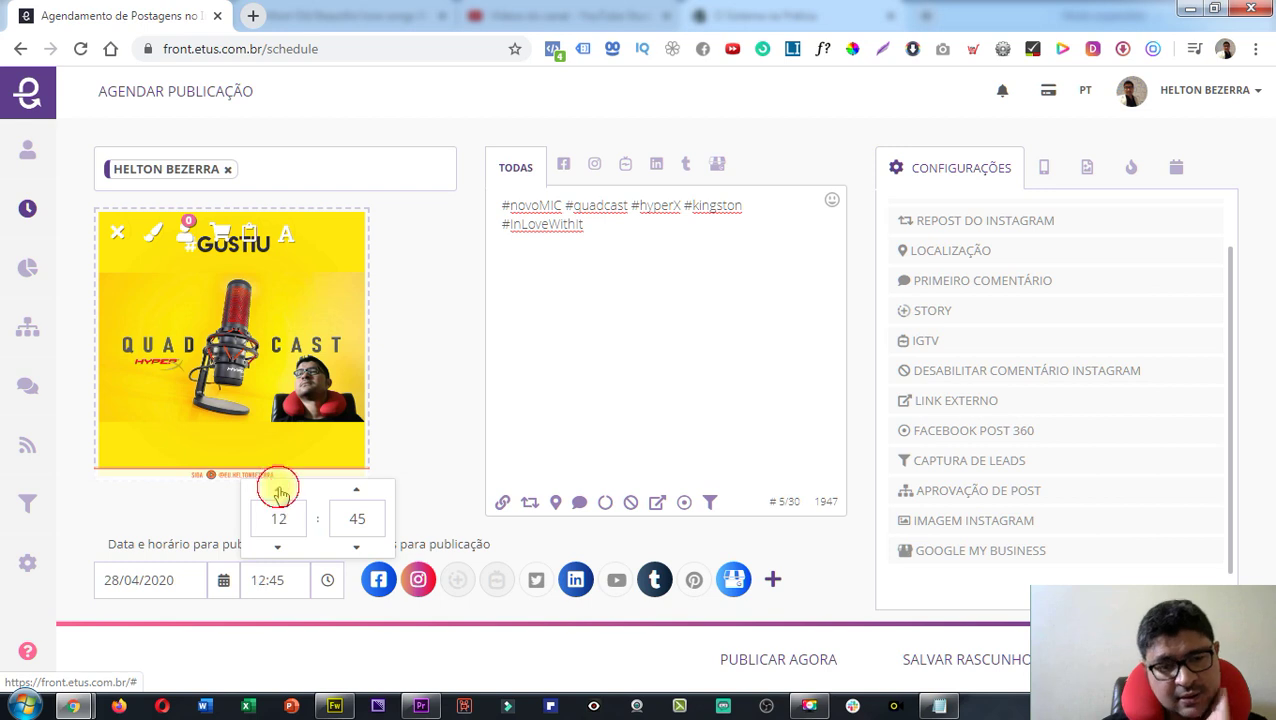
Review the calendar and time picker for the post's publication
click(131, 586)
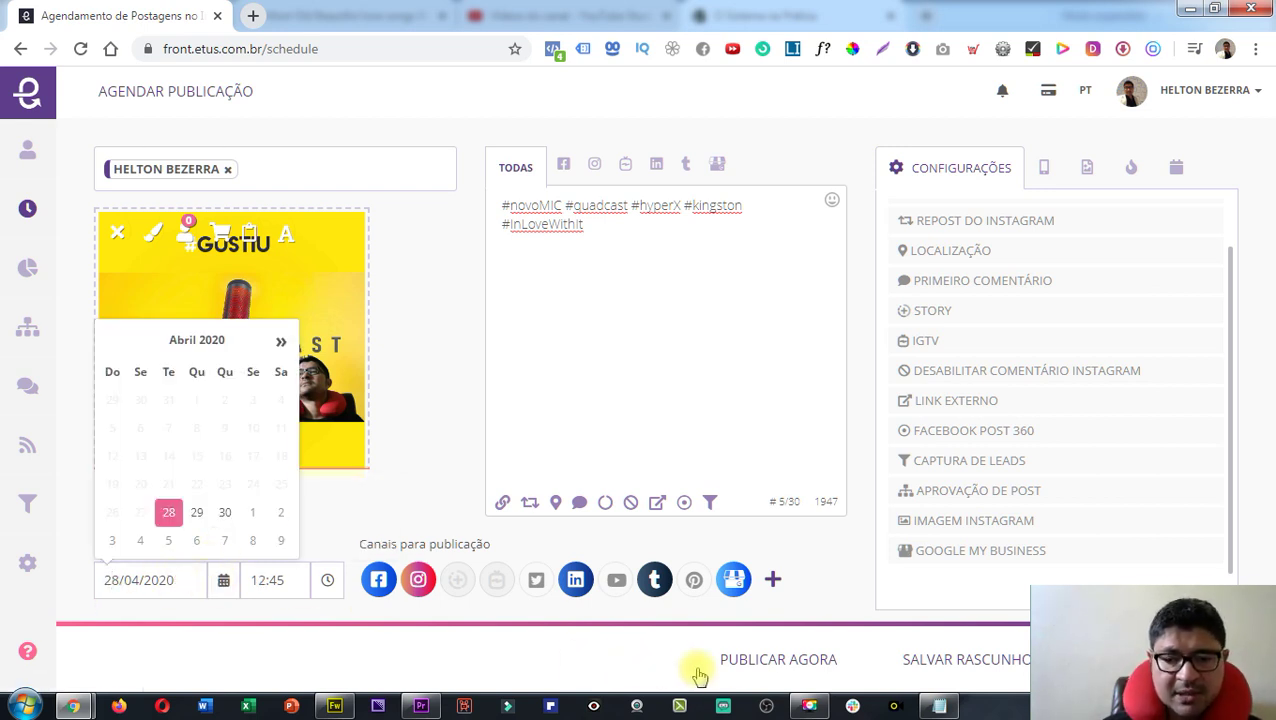
click(595, 649)
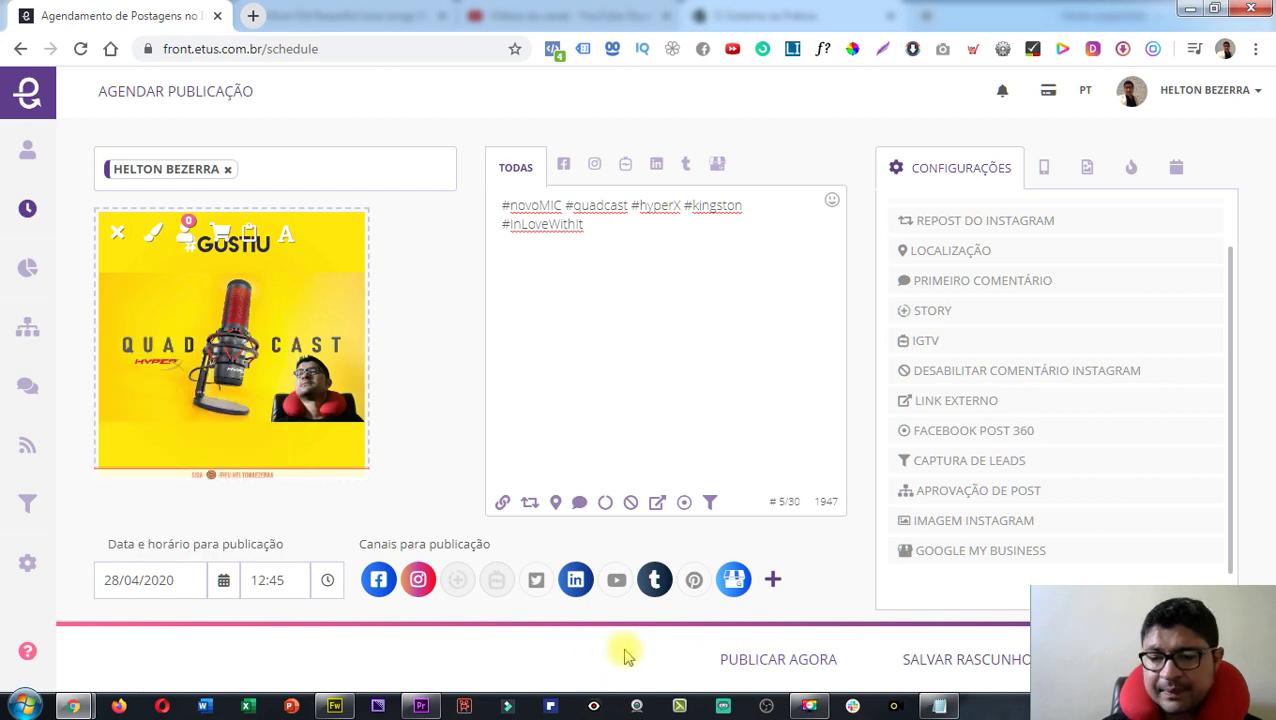
click(155, 565)
click(272, 579)
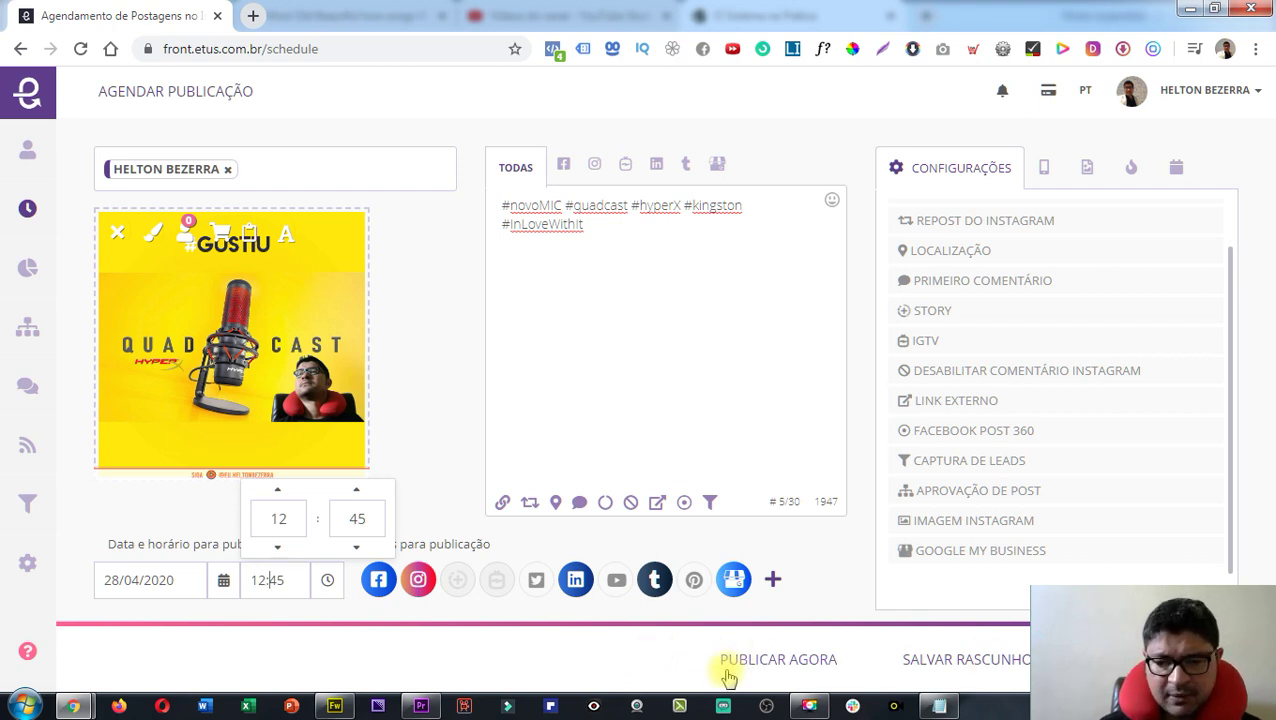
Try to publish the post immediately and dismiss the resulting message
click(760, 668)
click(762, 670)
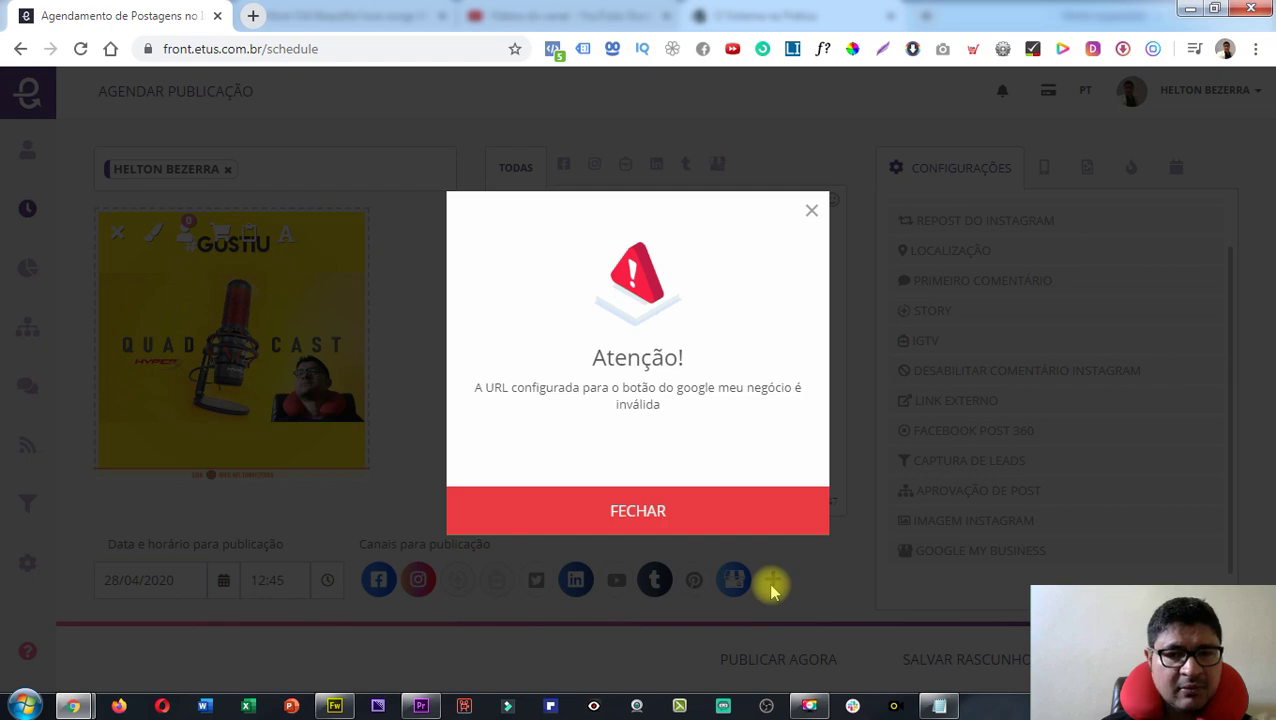
click(790, 665)
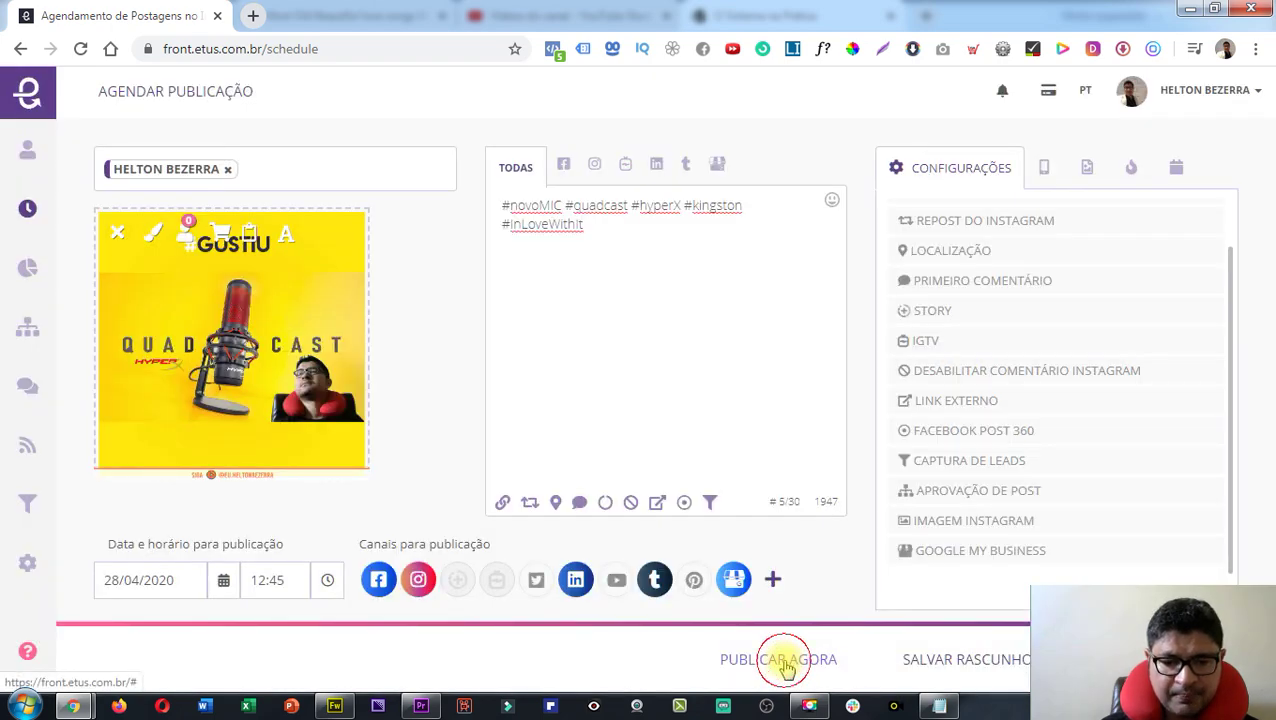
click(786, 665)
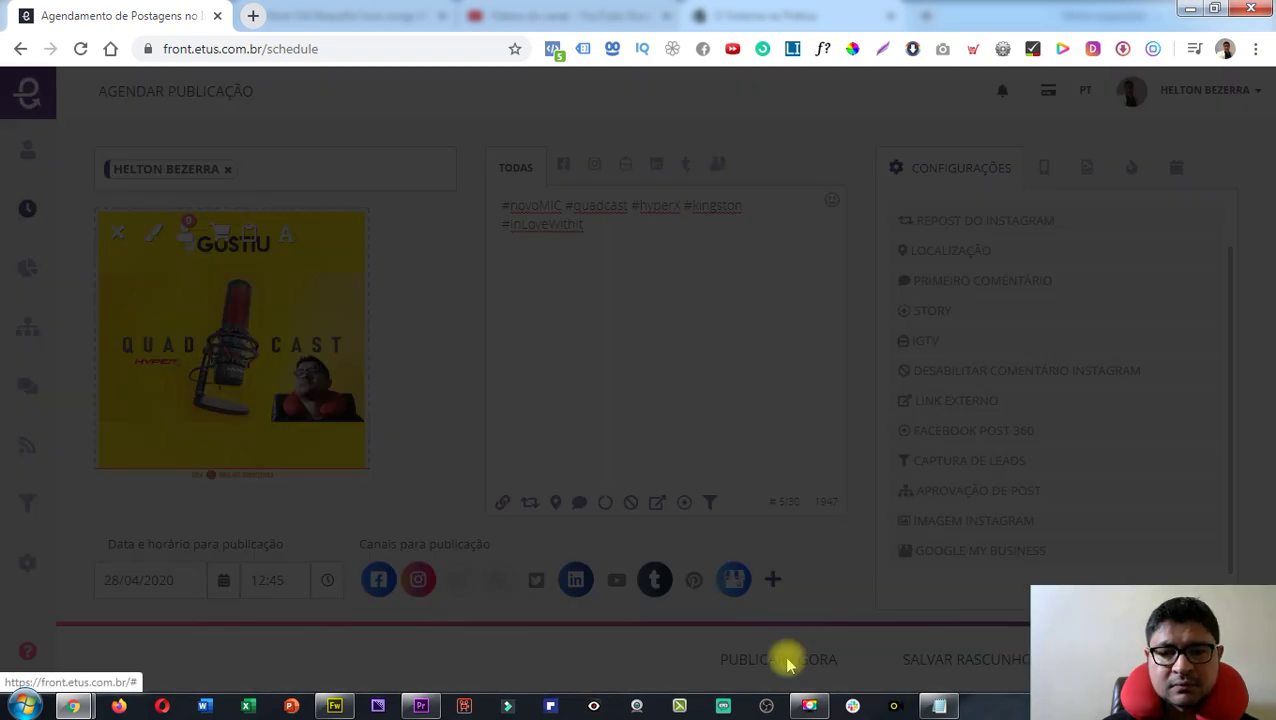
click(790, 665)
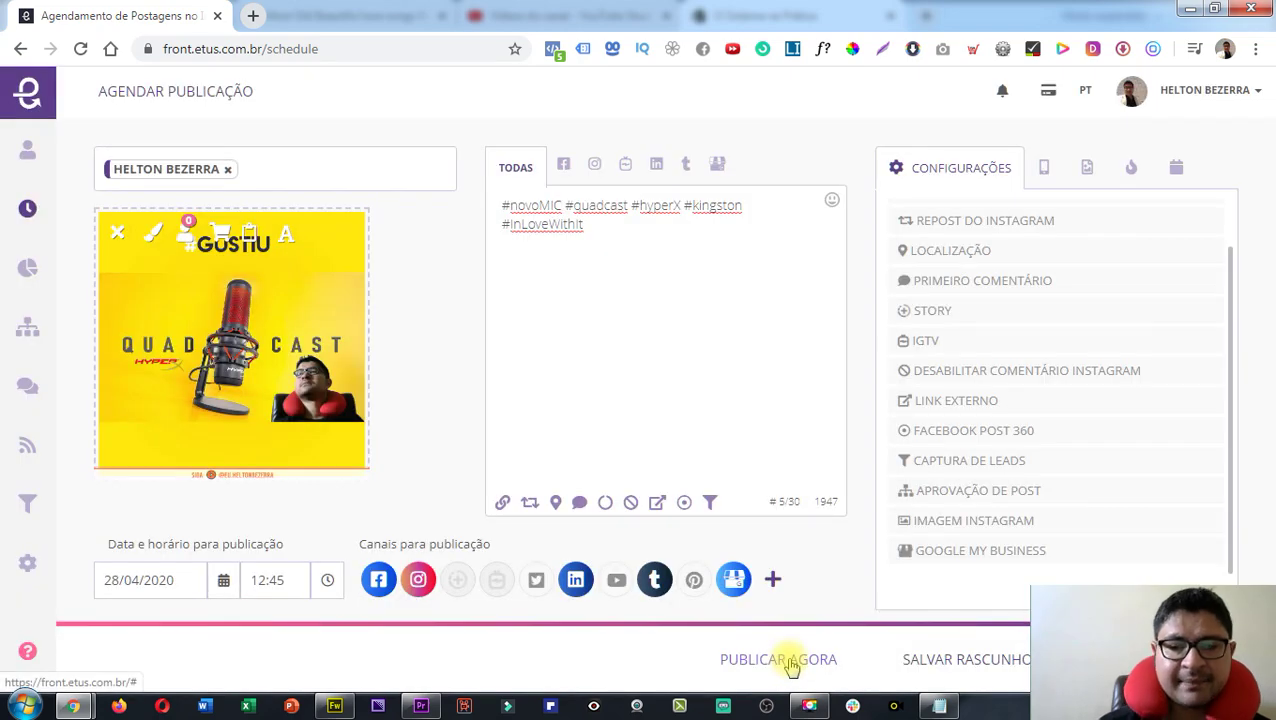
click(703, 563)
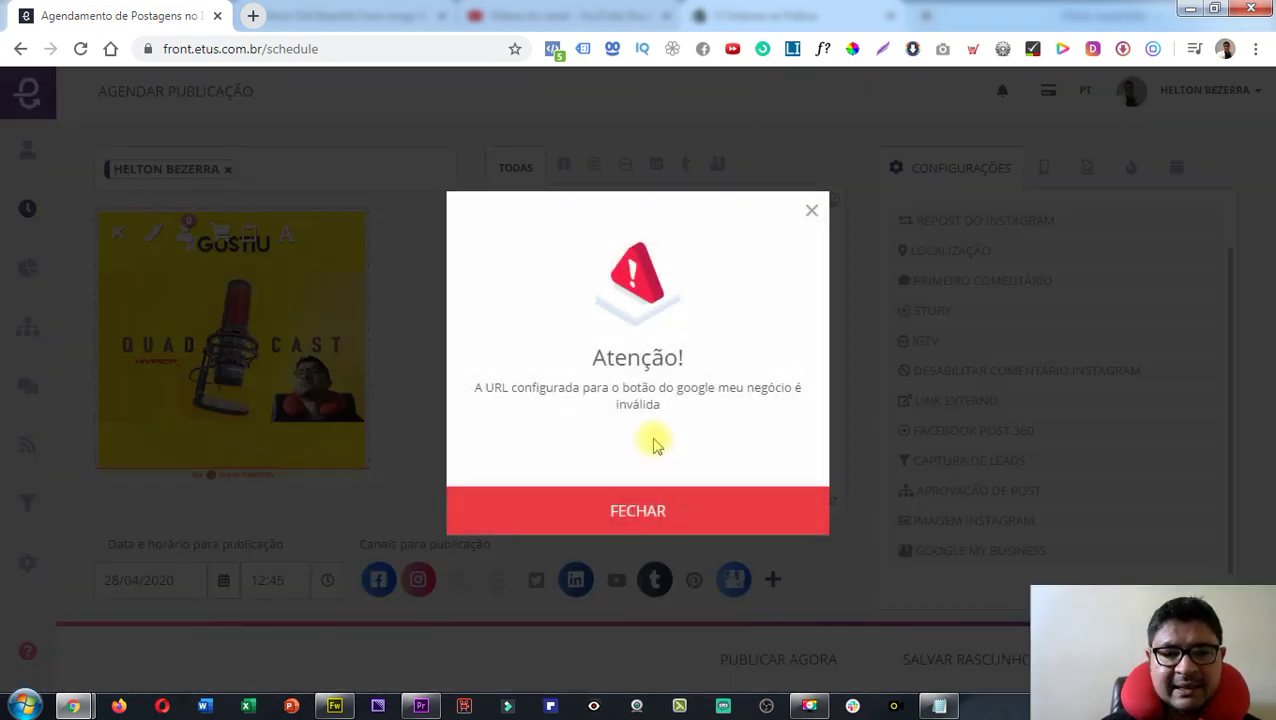
click(645, 514)
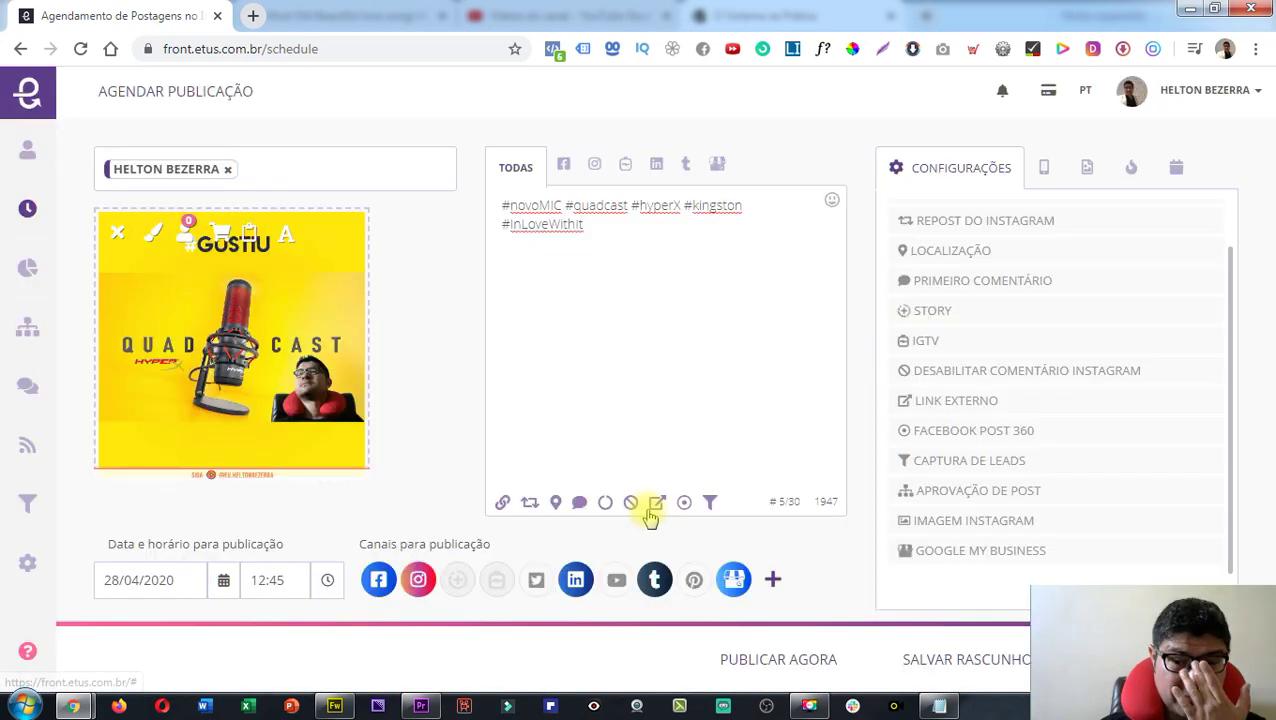
Reset the optional button in the Google My Business settings to Selecione
click(965, 548)
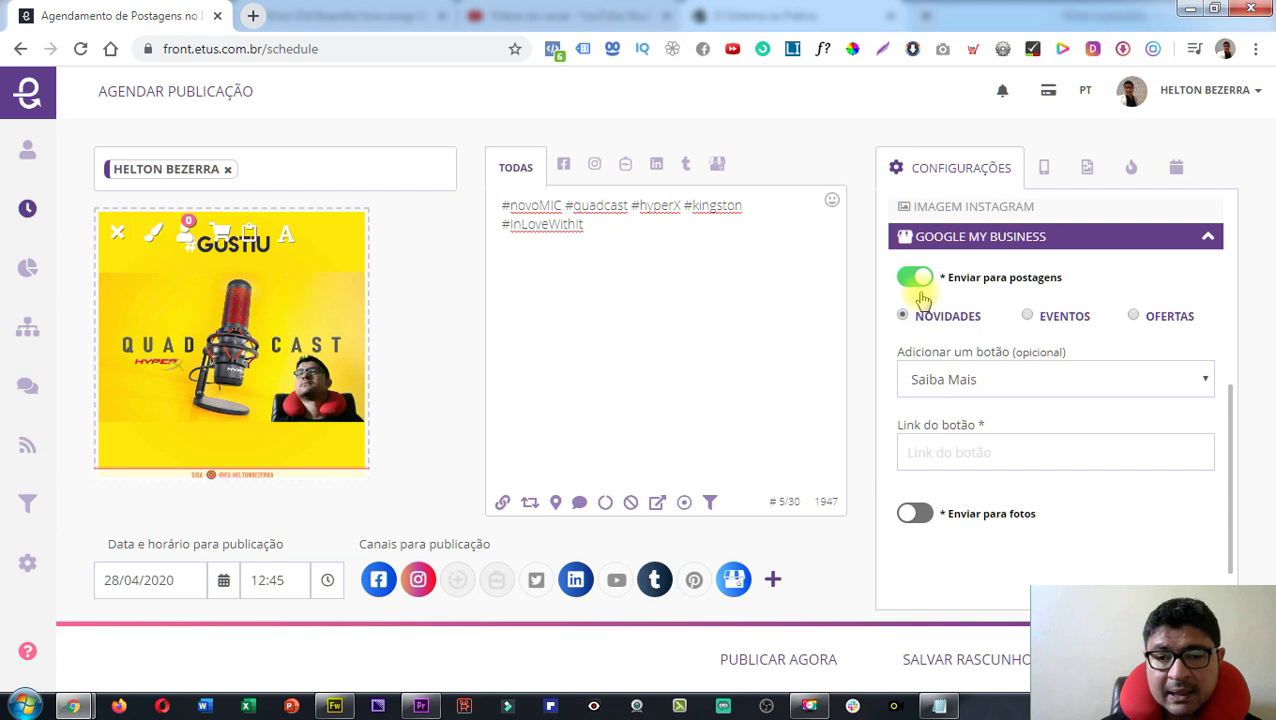
click(952, 390)
scroll(914, 415, up, 2)
scroll(954, 421, down, 2)
click(950, 385)
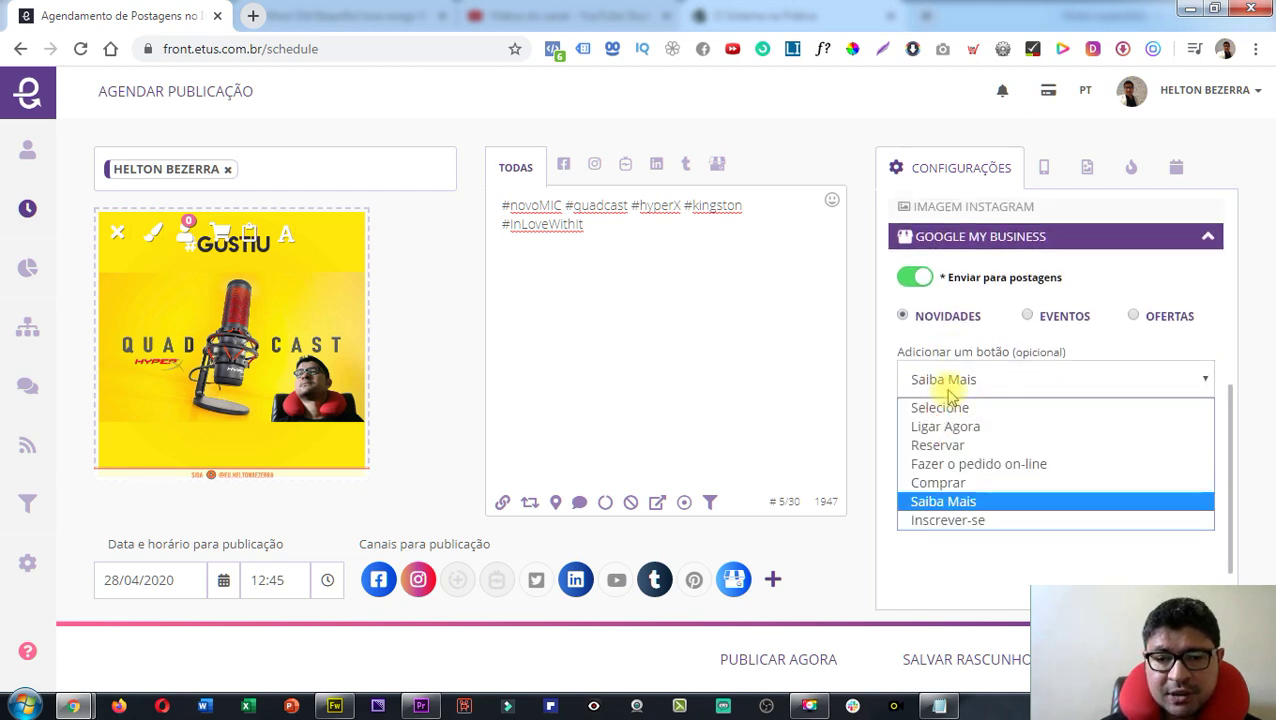
click(940, 407)
click(1209, 310)
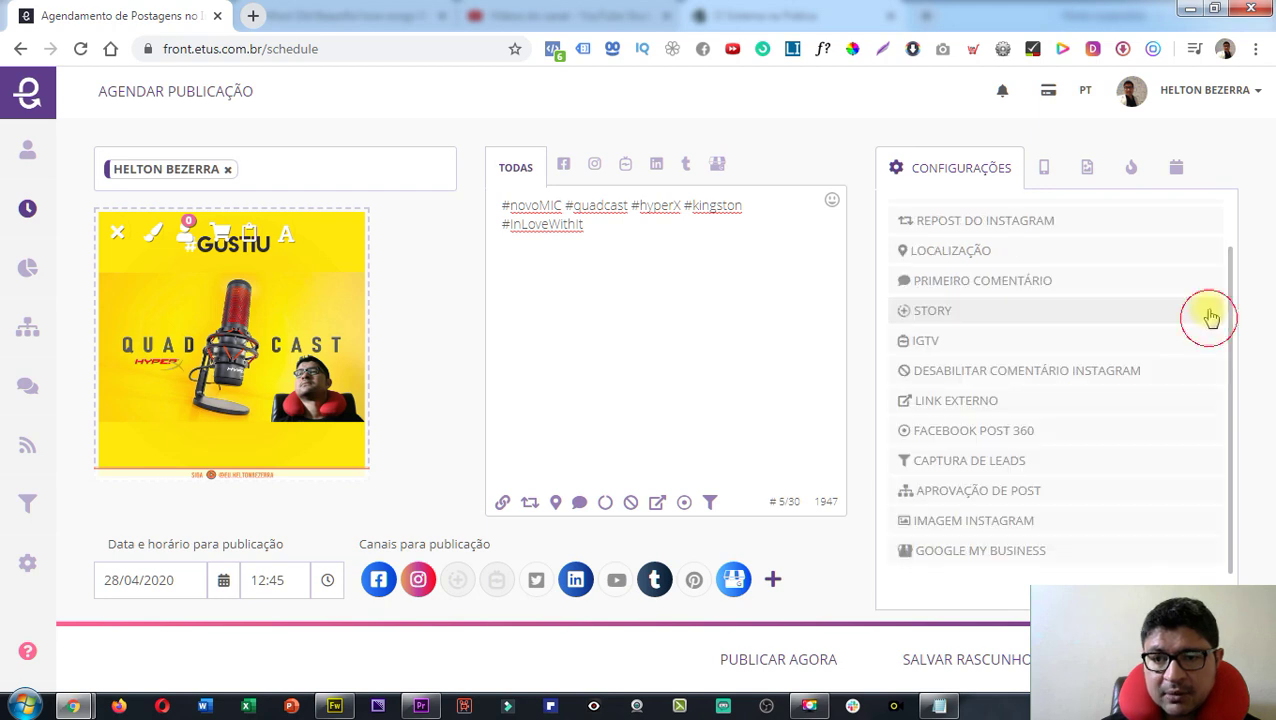
Publish the post immediately to the selected channels
click(772, 663)
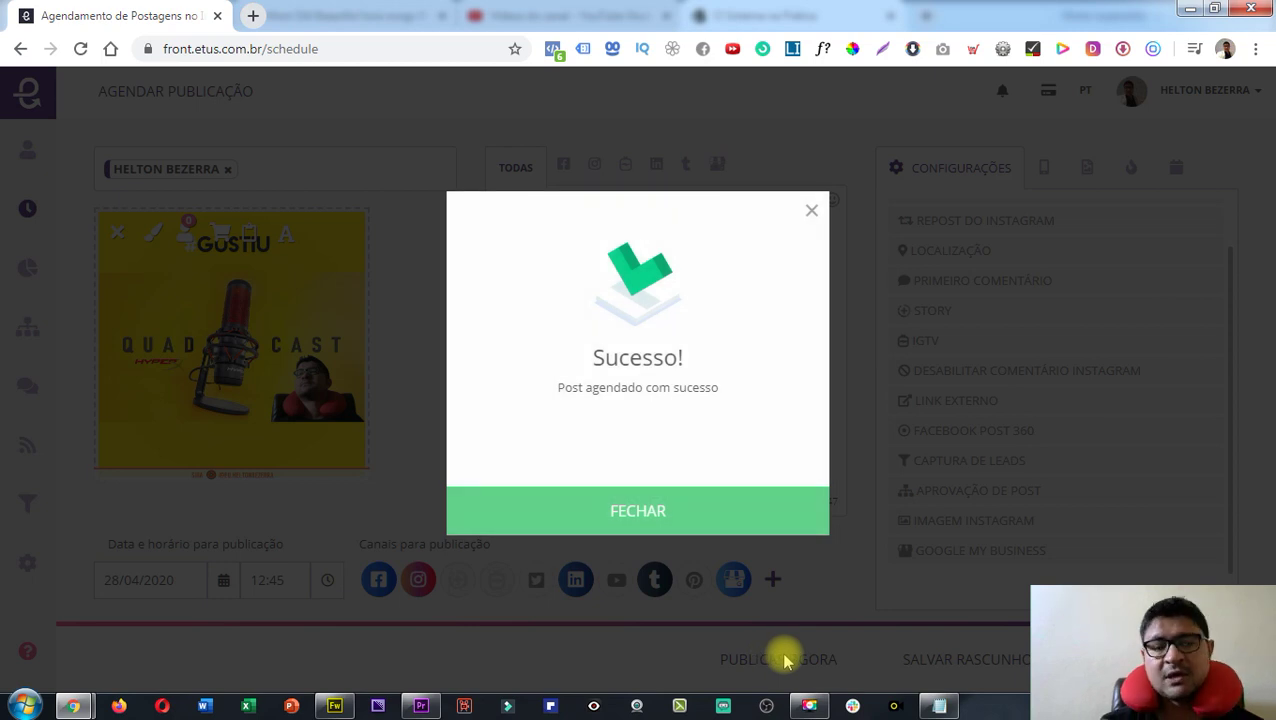